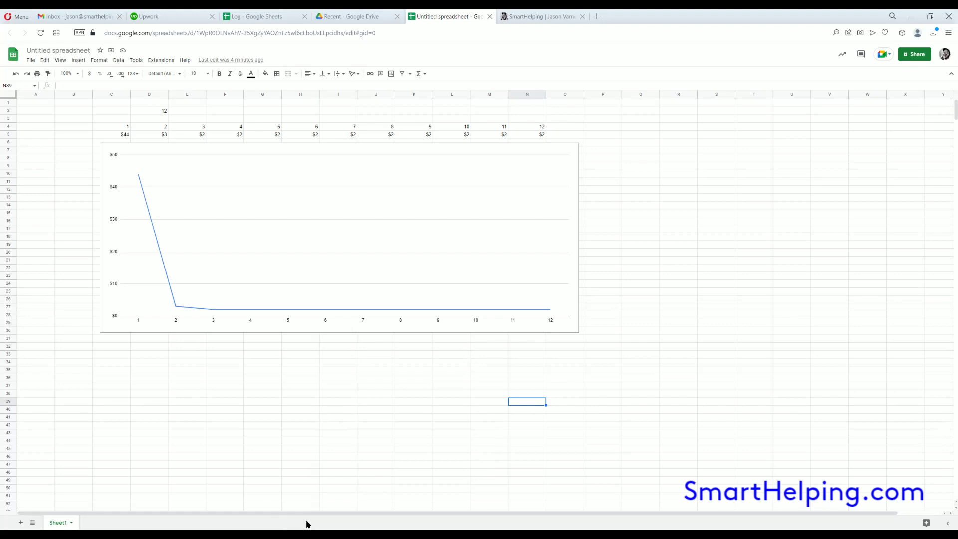
Switch to the SmartHelping Financial Models page and scroll through its introduction, highlighting some text
left_click(522, 17)
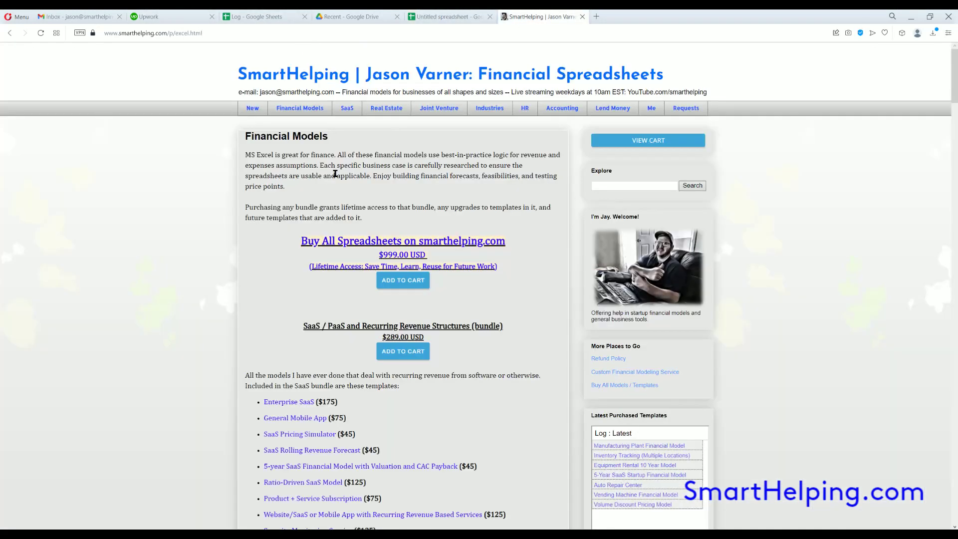
scroll(279, 218, "down", 3)
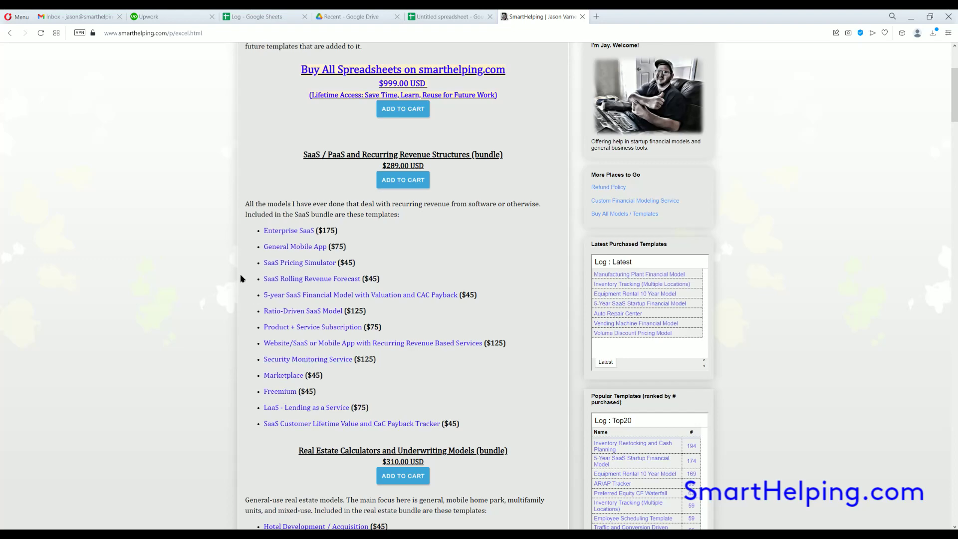
scroll(240, 274, "up", 3)
scroll(292, 309, "down", 6)
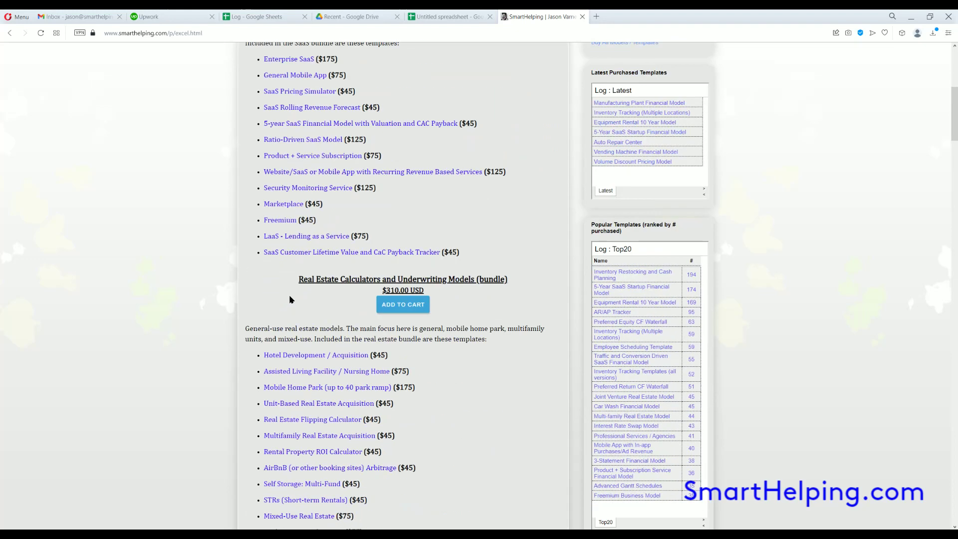
scroll(289, 296, "up", 3)
left_click_drag(274, 214, 348, 205)
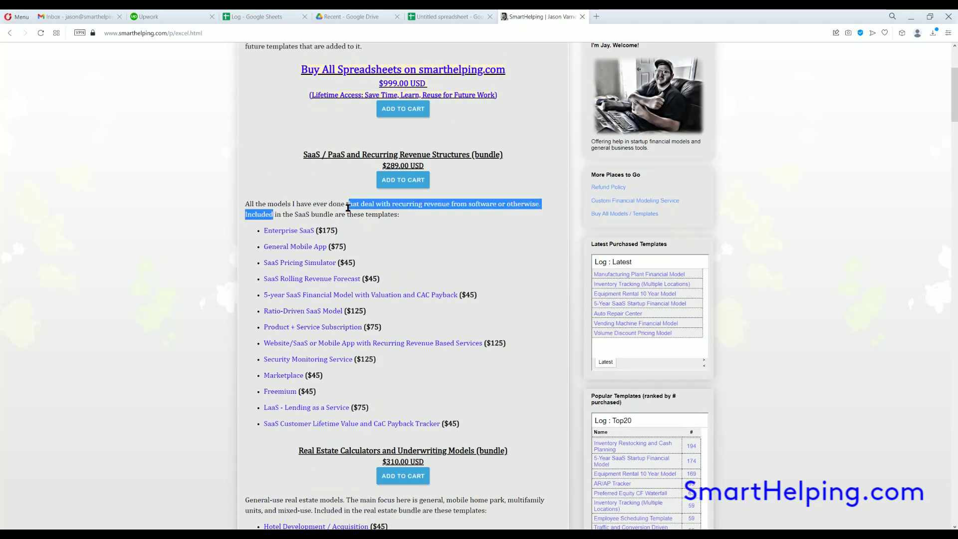
left_click(342, 310)
Scroll down through the bundles to the $999.00 all-spreadsheets offer and $289.00 SaaS bundle
scroll(321, 231, "down", 9)
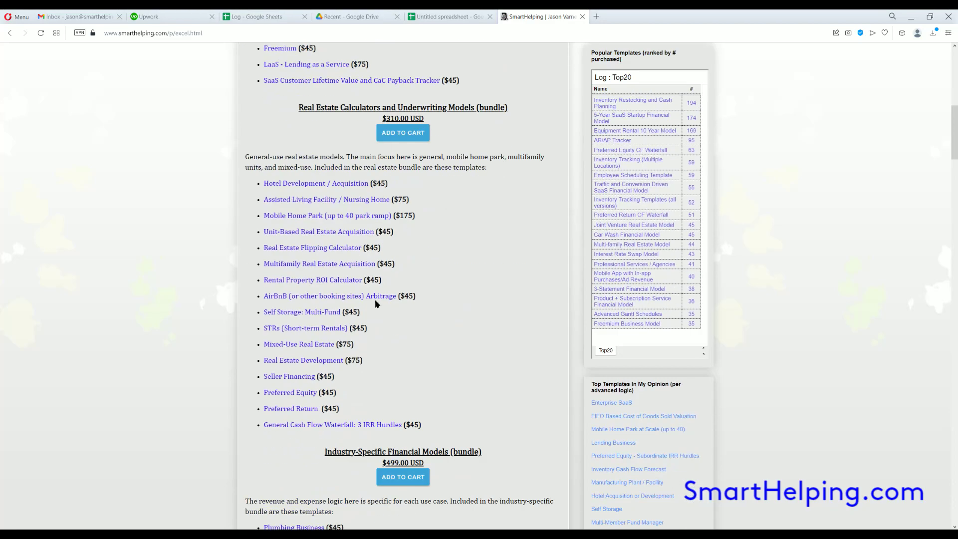
scroll(335, 280, "down", 3)
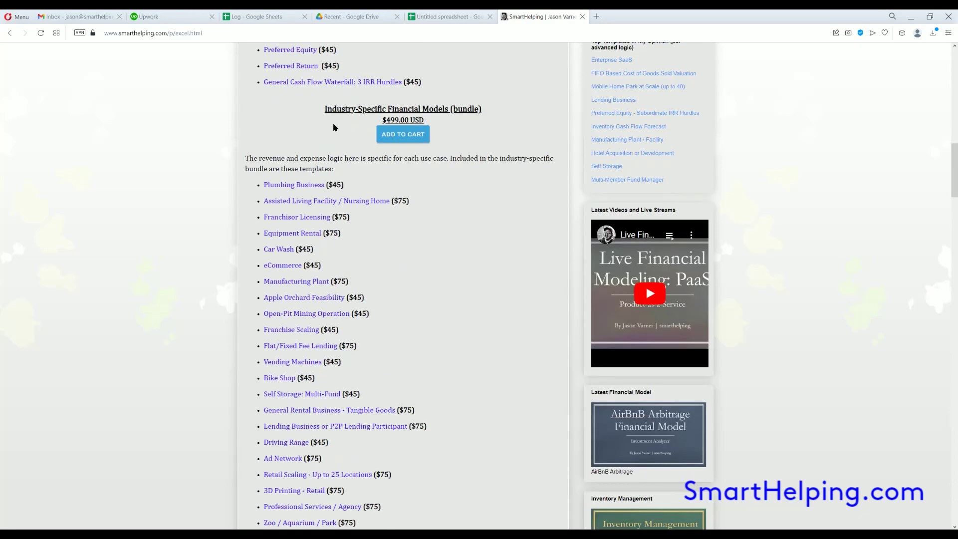
left_click_drag(426, 107, 325, 108)
scroll(342, 334, "down", 9)
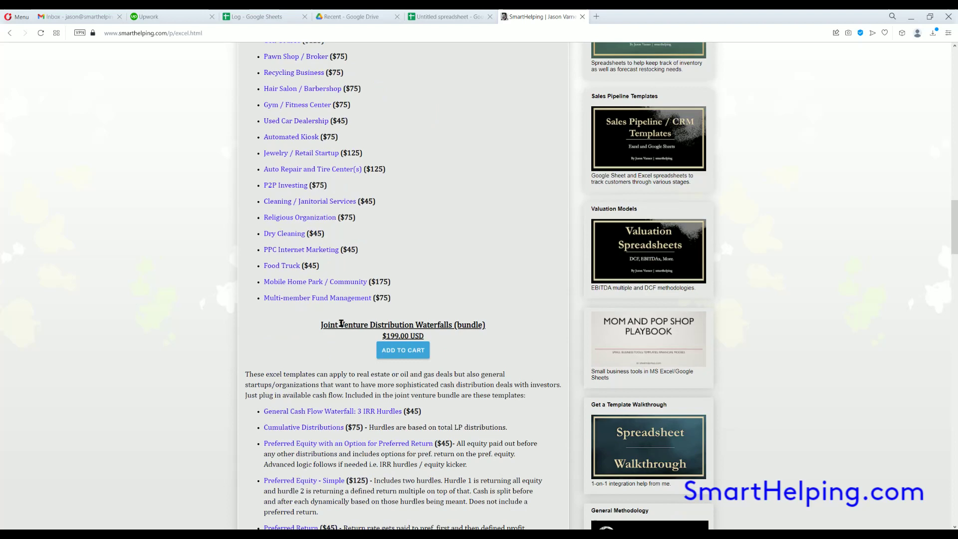
left_click_drag(339, 324, 385, 325)
scroll(308, 369, "down", 10)
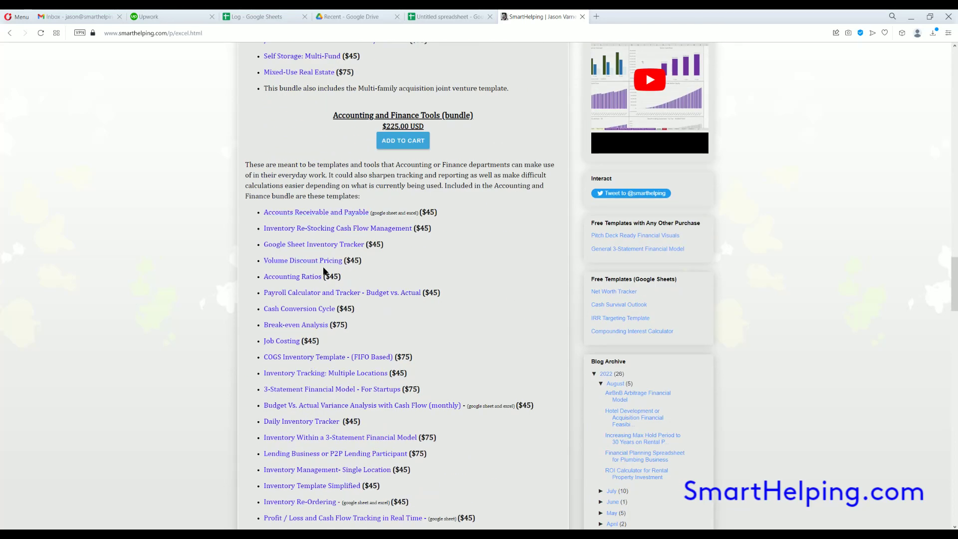
scroll(325, 380, "down", 11)
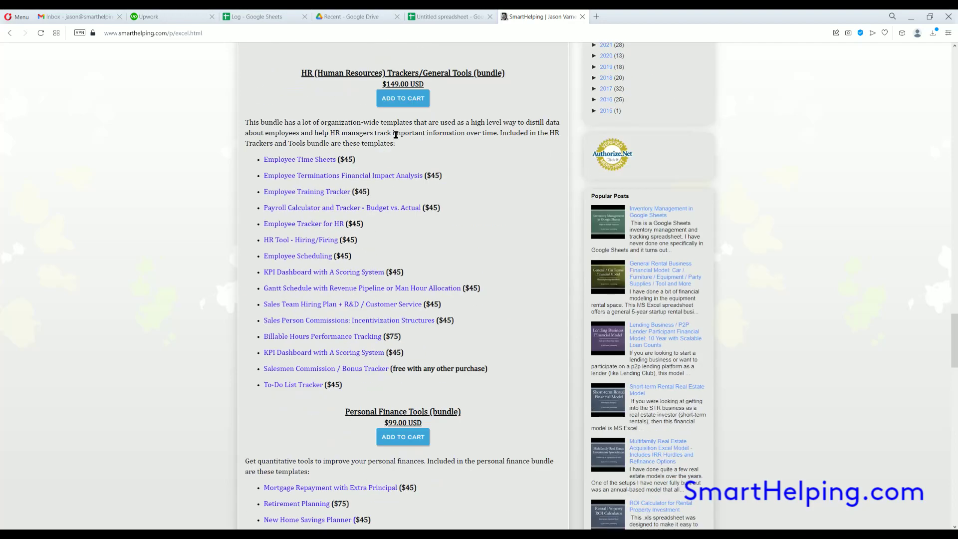
scroll(310, 295, "down", 7)
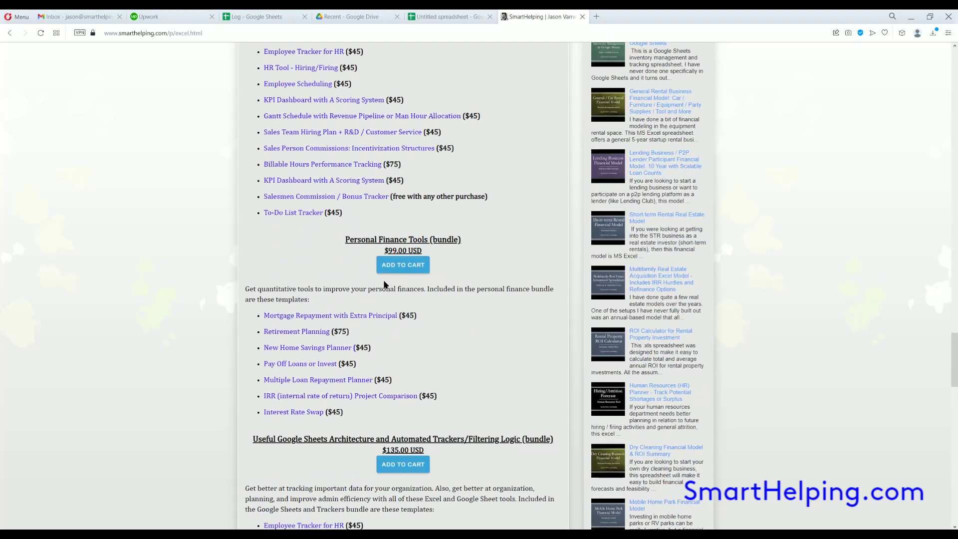
scroll(308, 279, "down", 7)
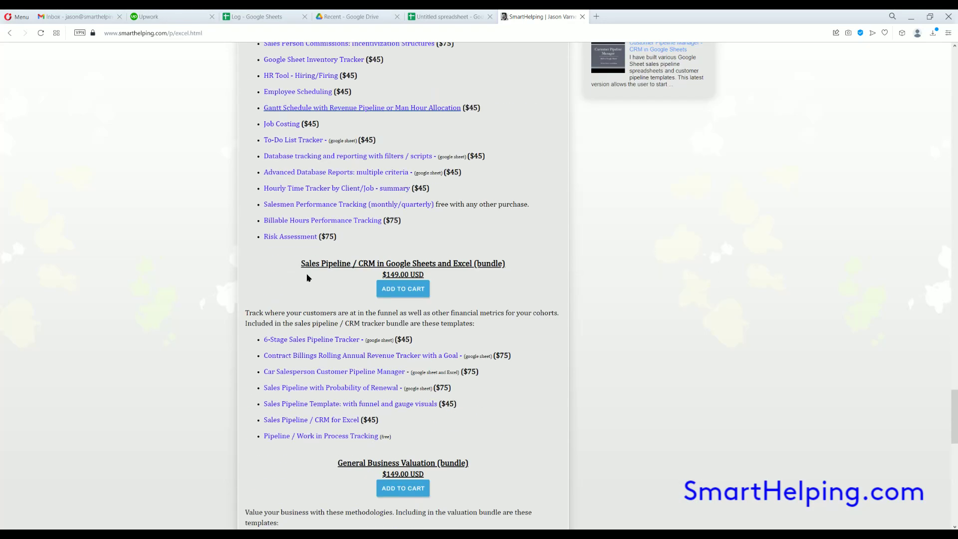
scroll(310, 264, "up", 3)
scroll(310, 270, "down", 3)
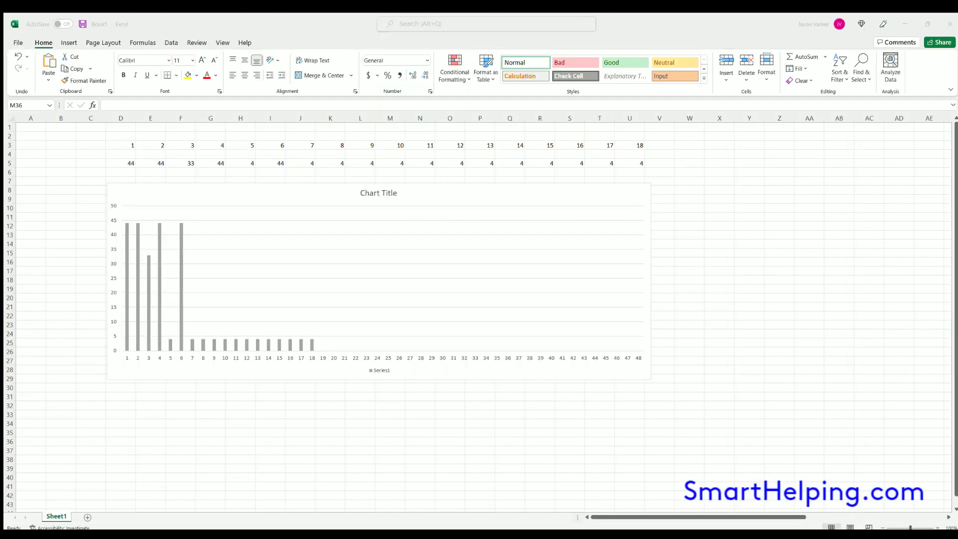
left_click(334, 440)
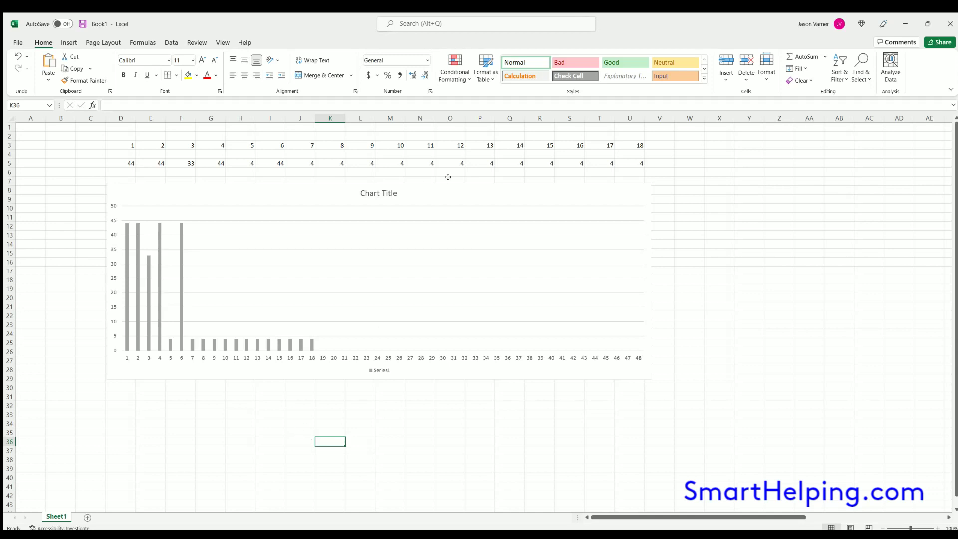
left_click(130, 144)
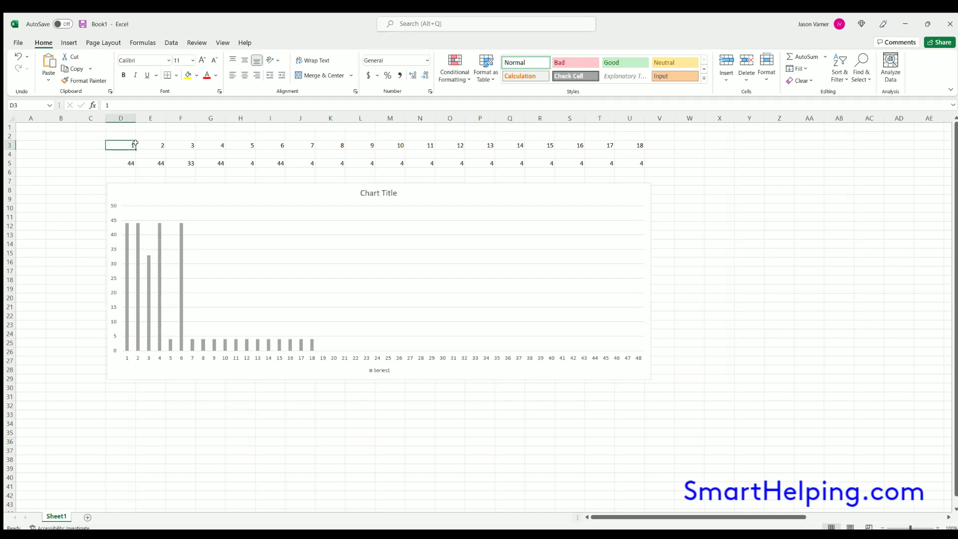
left_click(148, 142)
left_click(122, 142)
key("Down")
key("Down")
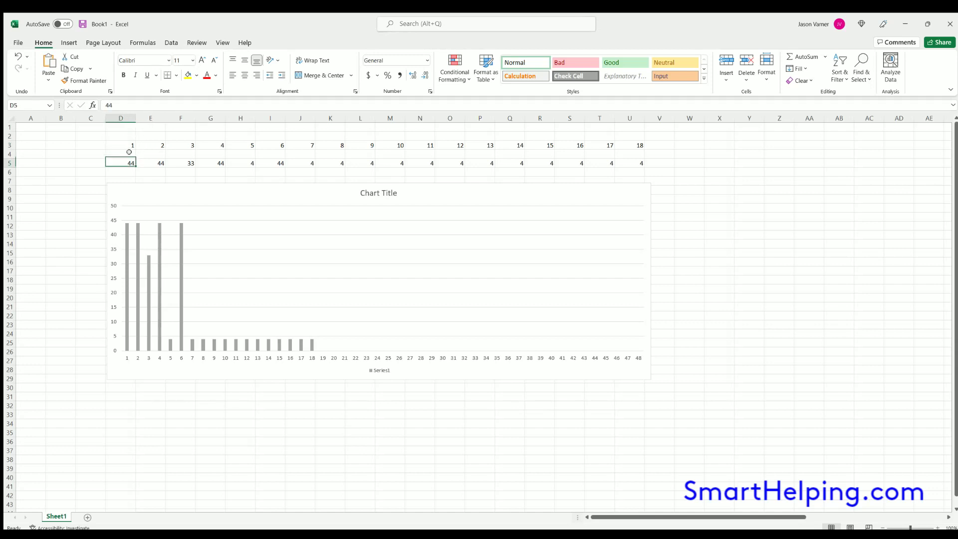
left_click(122, 142)
left_click(222, 181)
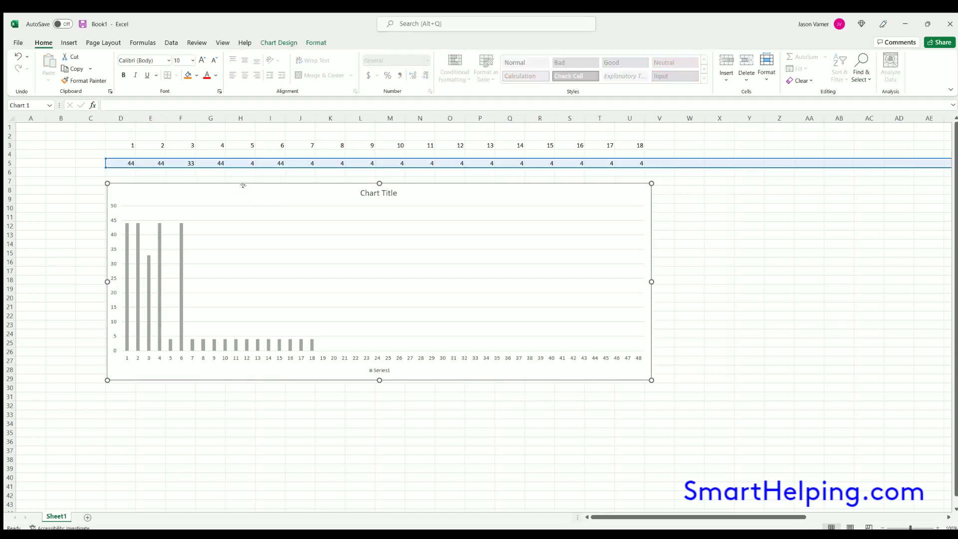
left_click_drag(243, 192, 242, 189)
left_click(126, 142)
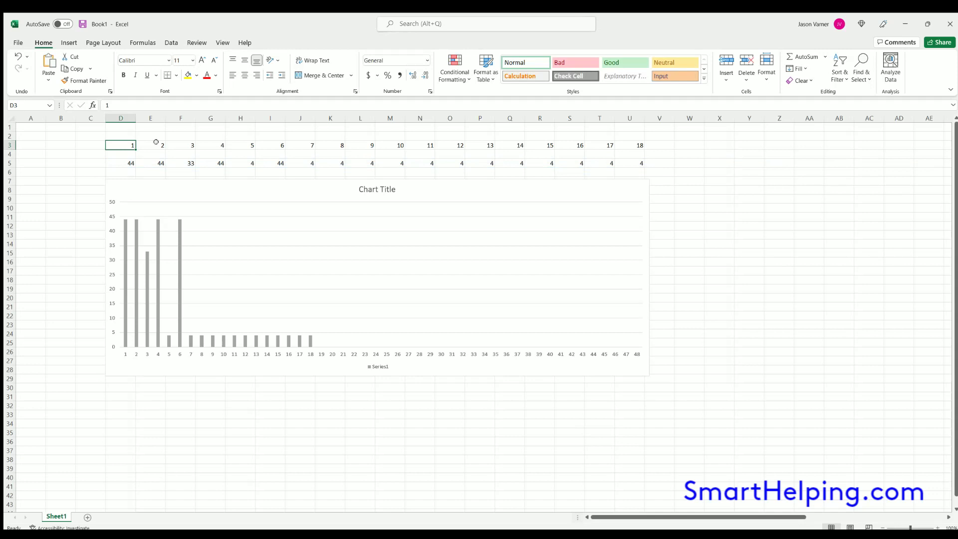
left_click(150, 142)
left_click(180, 142)
left_click(207, 141)
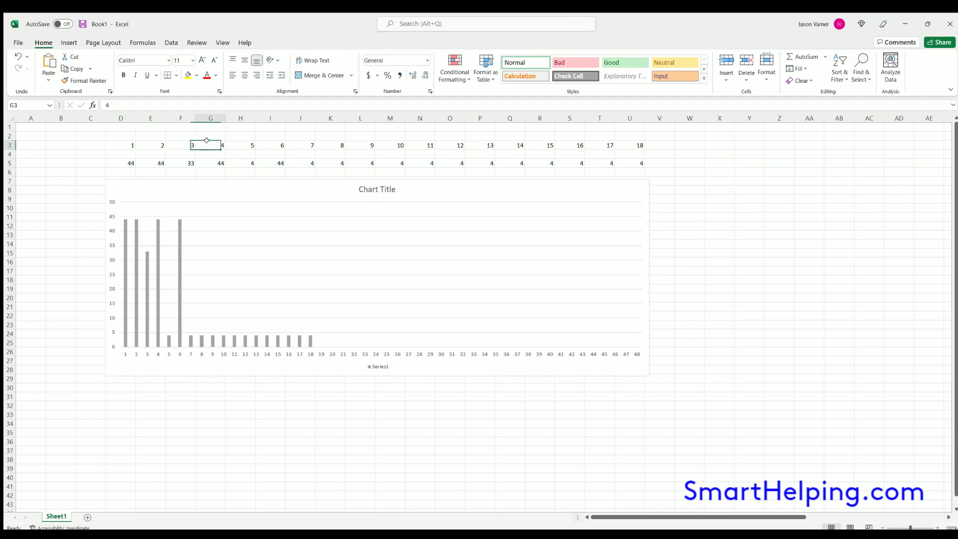
left_click(237, 142)
left_click(269, 142)
left_click_drag(125, 144, 640, 145)
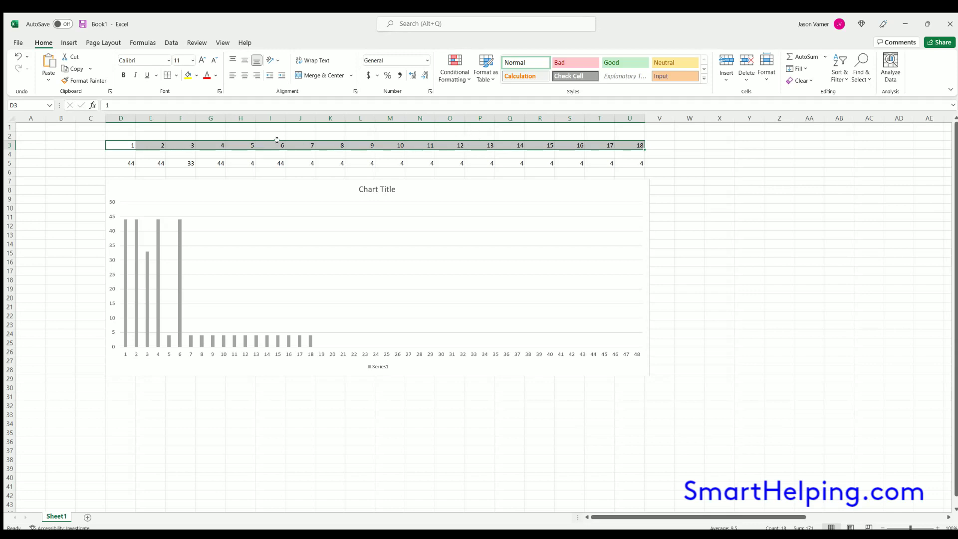
mouse_move(265, 130)
left_mouse_down()
mouse_move(640, 134)
mouse_move(644, 174)
left_mouse_up()
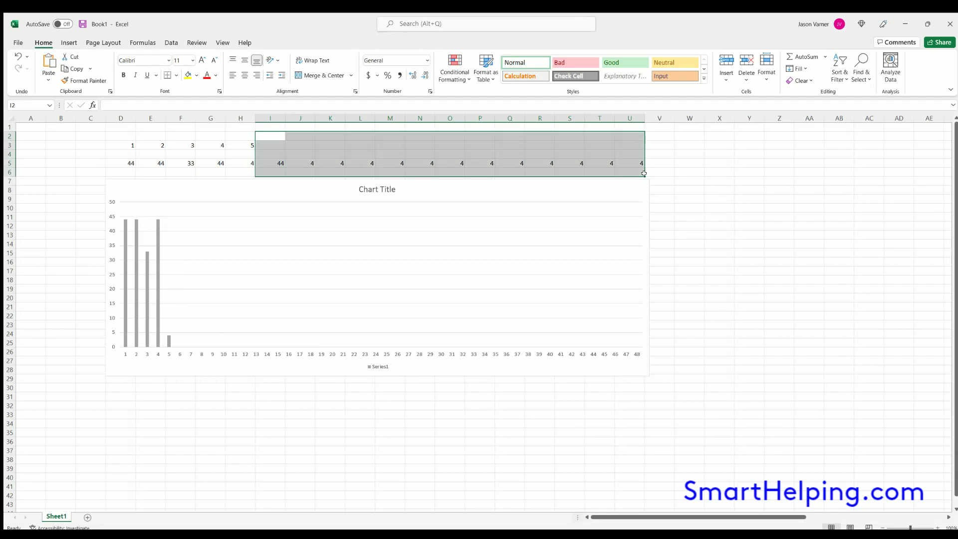
Check the emptied cells I5 and J3 and look at the column chart's data range
left_click(818, 268)
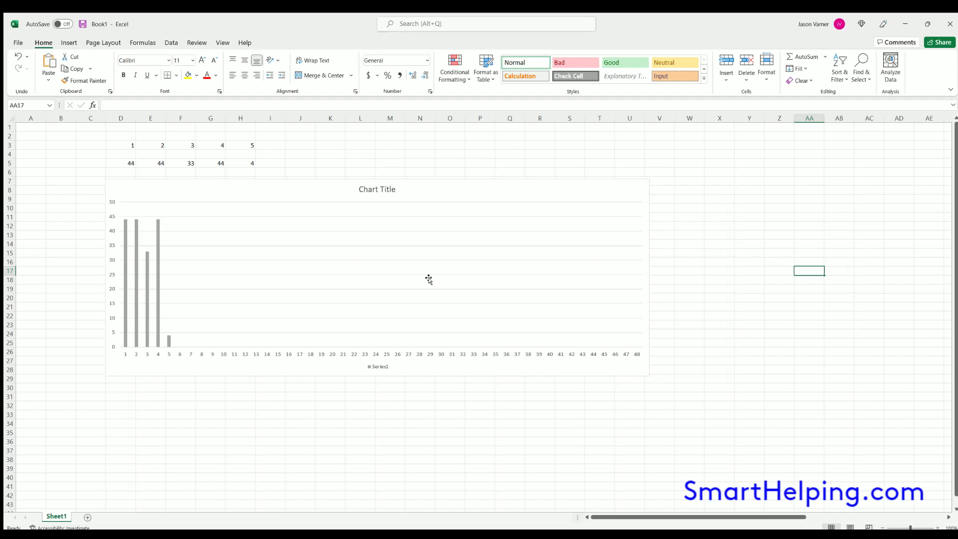
left_click(267, 163)
left_click(306, 145)
left_click(385, 281)
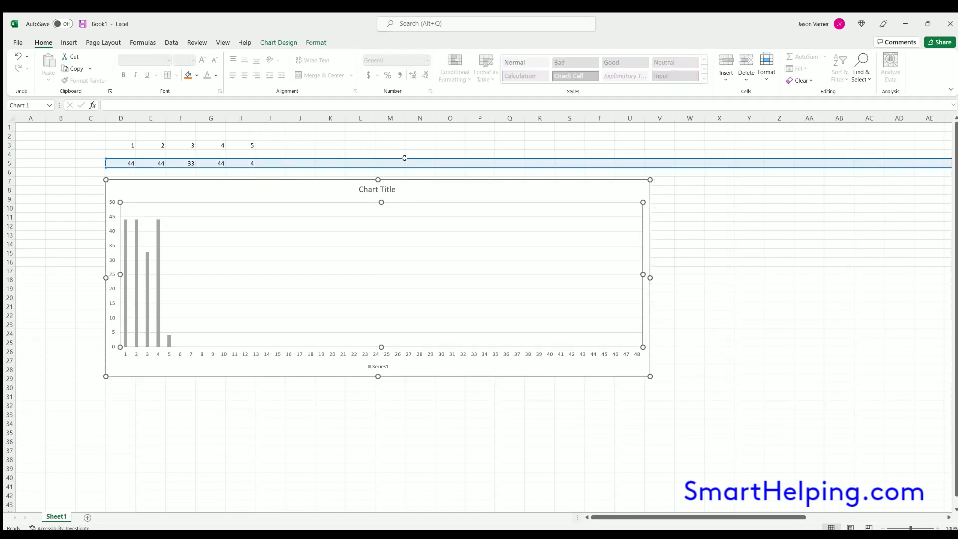
left_click(842, 295)
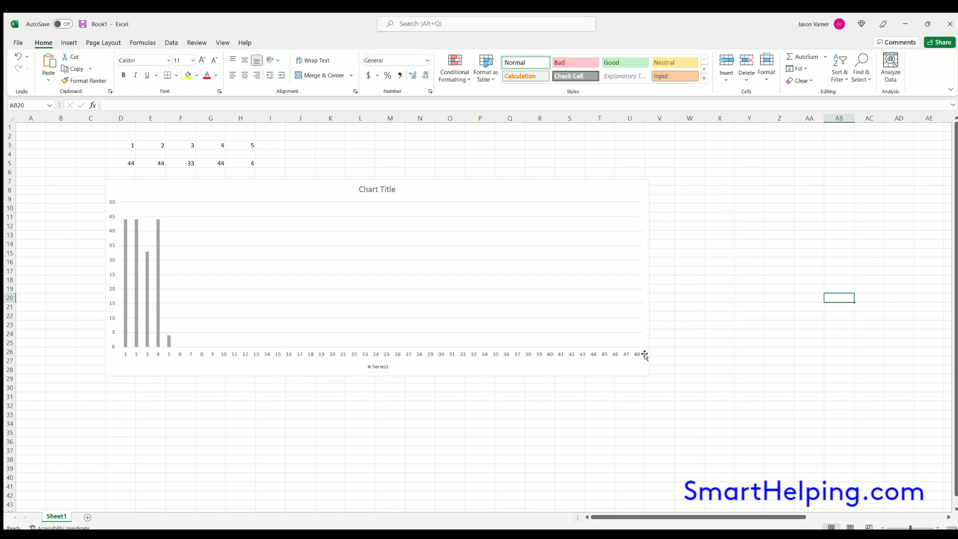
left_click(705, 349)
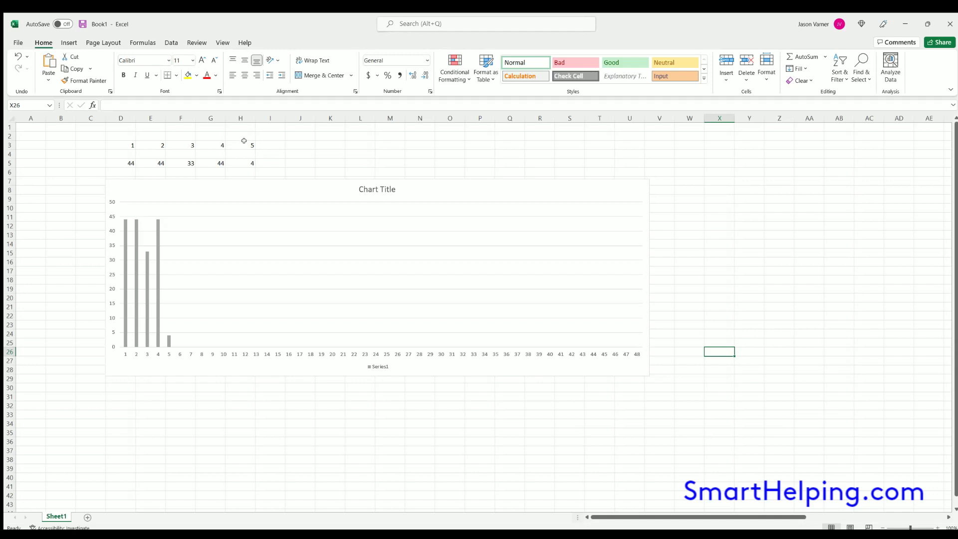
Inspect the period 5 cells H3 and H5 and the empty cell J4
left_click(244, 143)
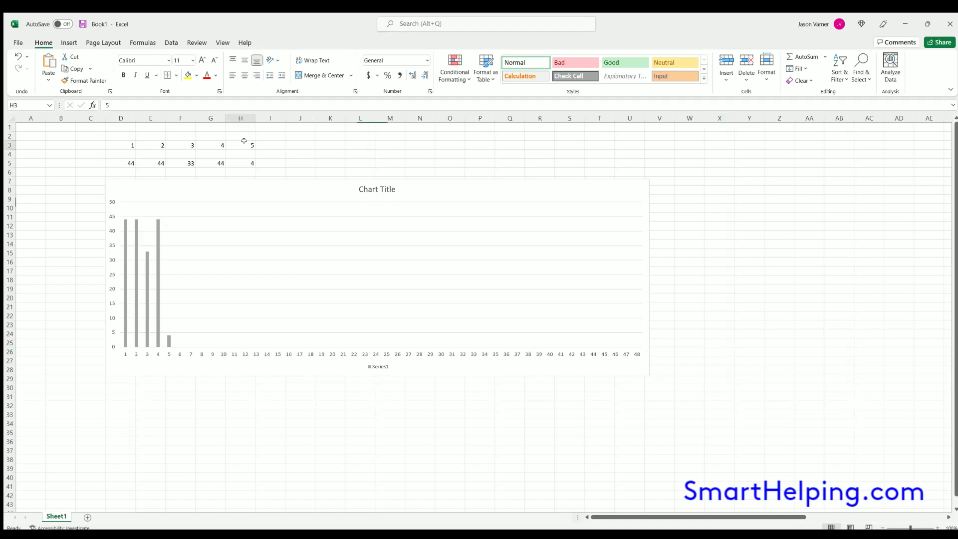
left_click(247, 161)
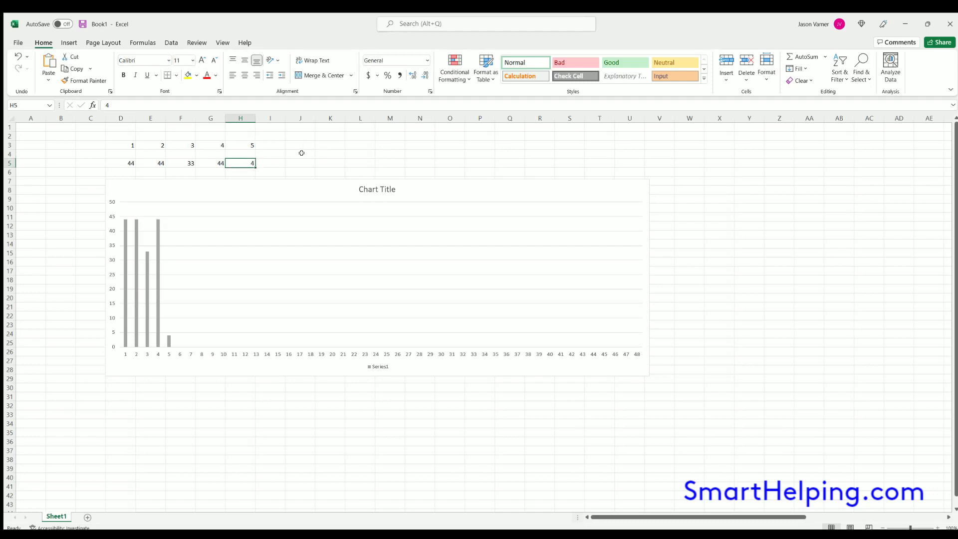
left_click(285, 153)
left_click(131, 156)
left_click(243, 163)
Restore and then re-clear periods 6 to 18, then click along row 3
left_click(17, 57)
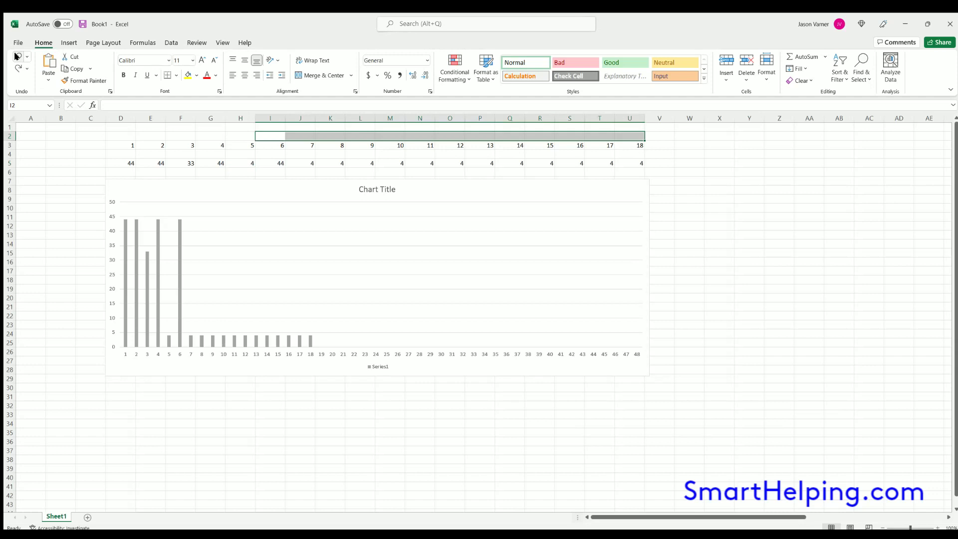
left_click(16, 69)
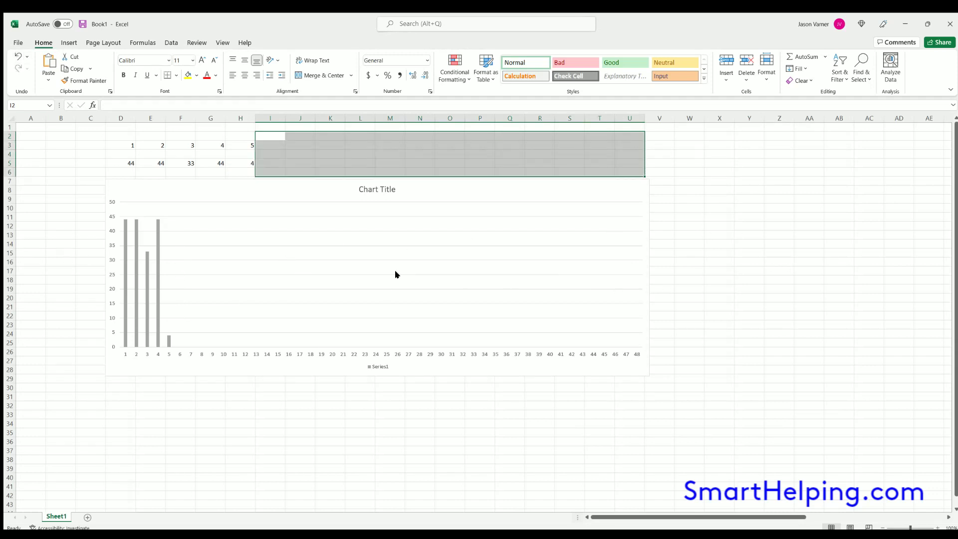
left_click(261, 143)
left_click(308, 143)
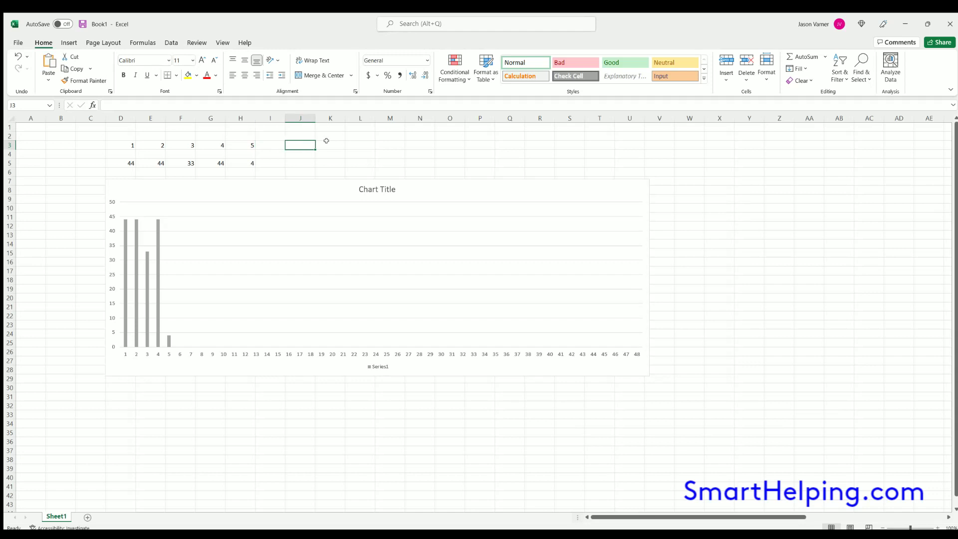
left_click(327, 142)
left_click(348, 141)
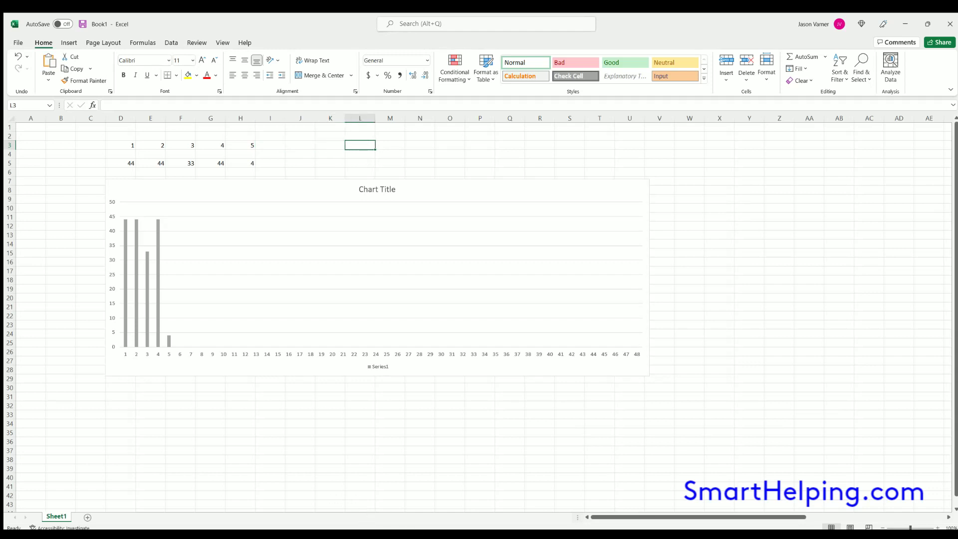
Return to the Untitled Google Sheets spreadsheet and review the period formula in D4
key("alt+Tab")
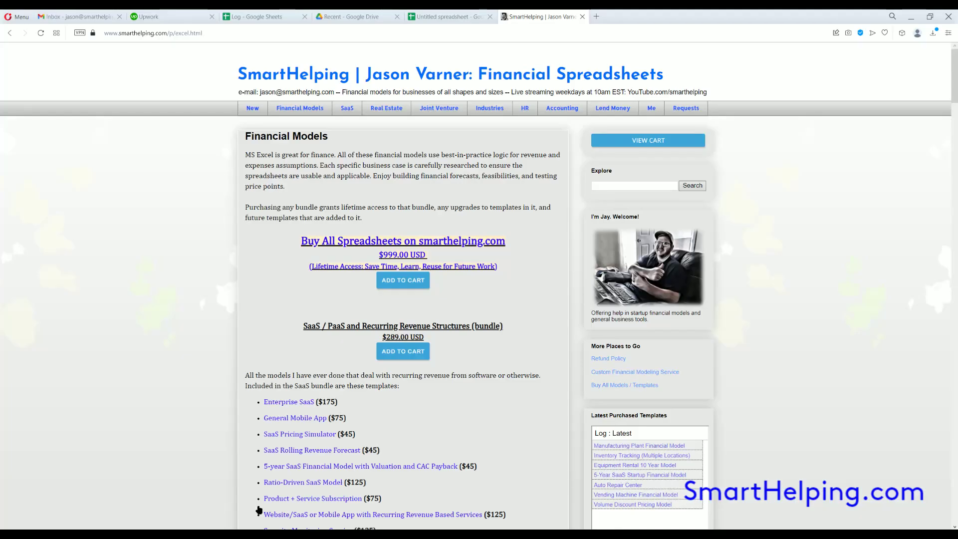
left_click(439, 18)
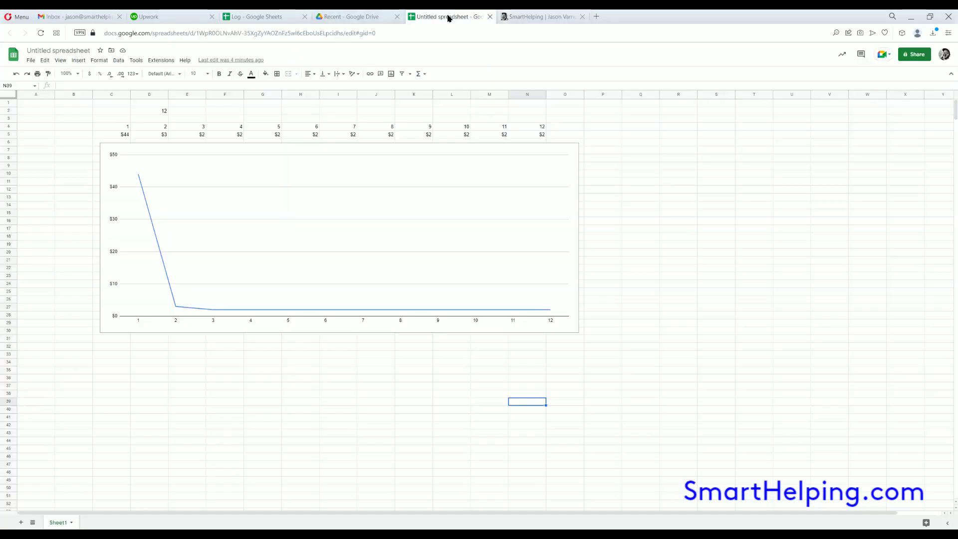
left_click(367, 434)
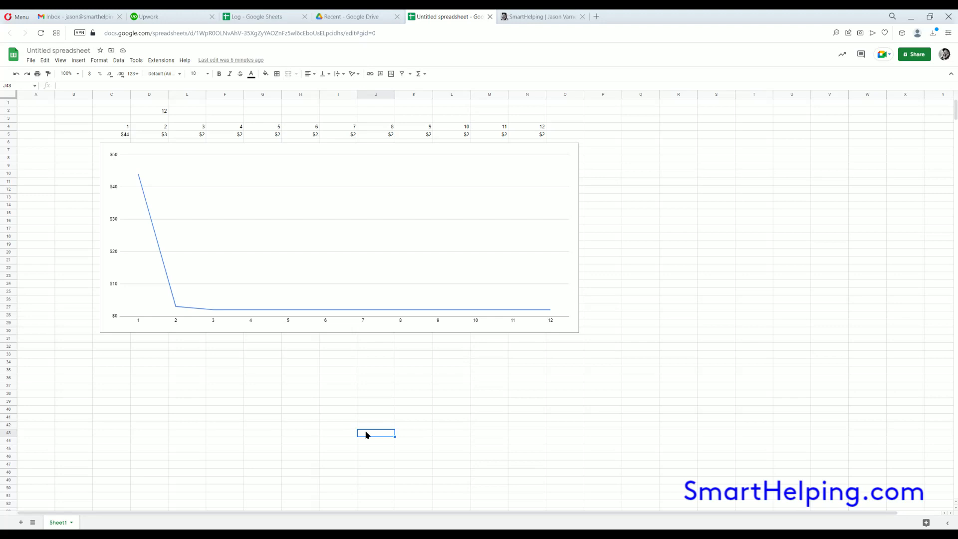
left_click(119, 128)
left_click(146, 128)
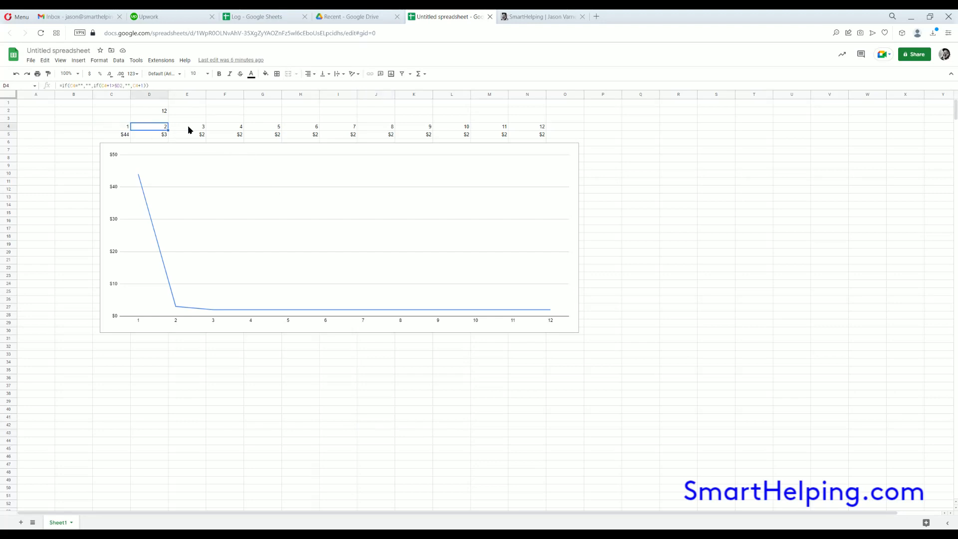
left_click(188, 129)
Enter =if(d4="","",c5) in D5 so period 2 shows $44
left_click(160, 135)
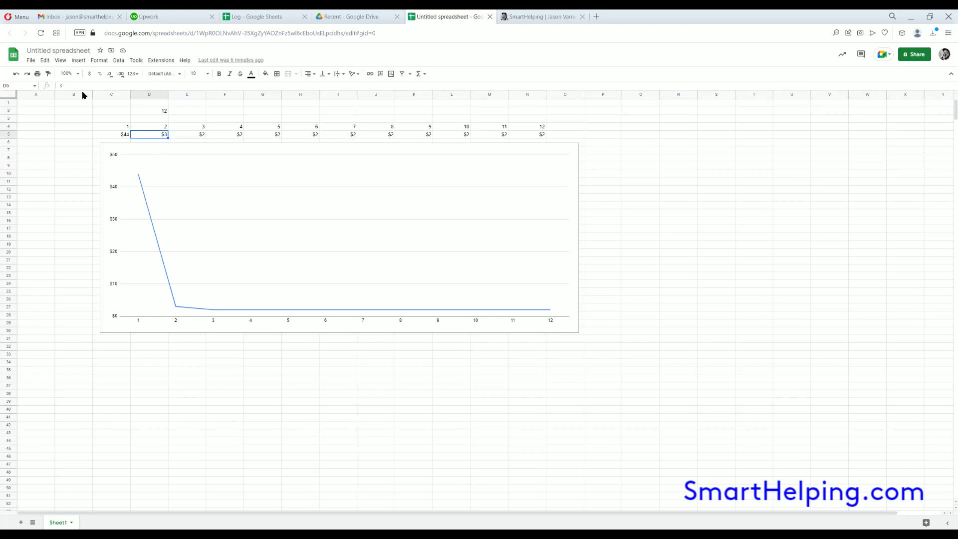
type("=")
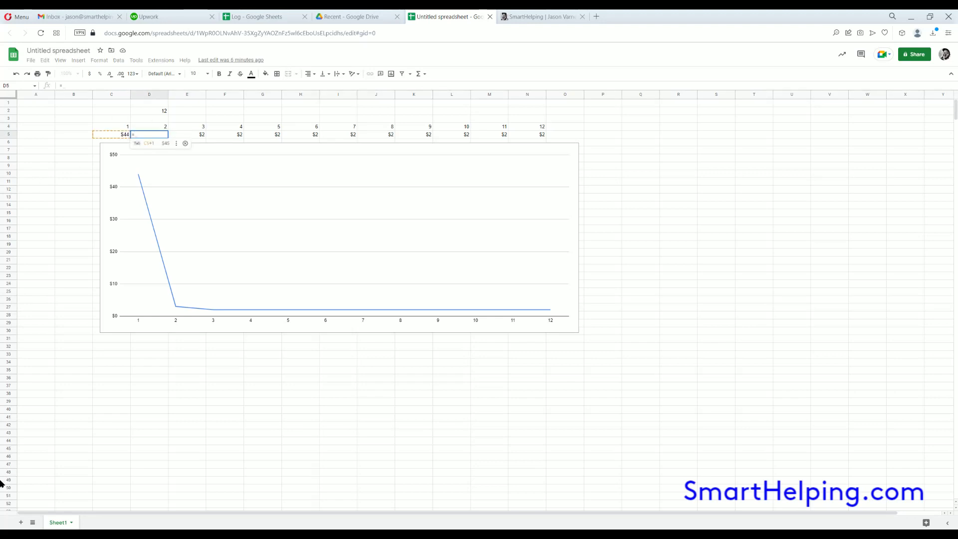
type("if(d4=")
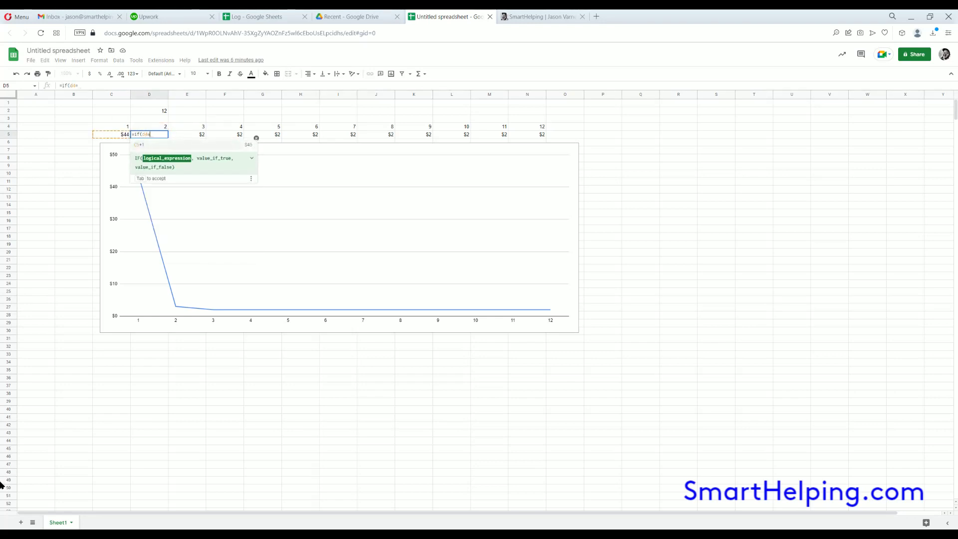
type("\"\",\"\",")
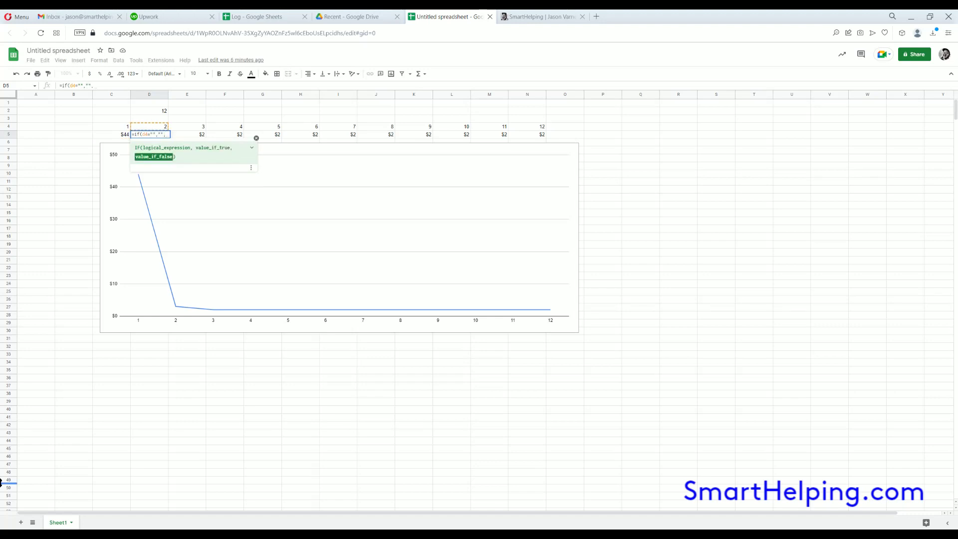
type("c5)")
key("Return")
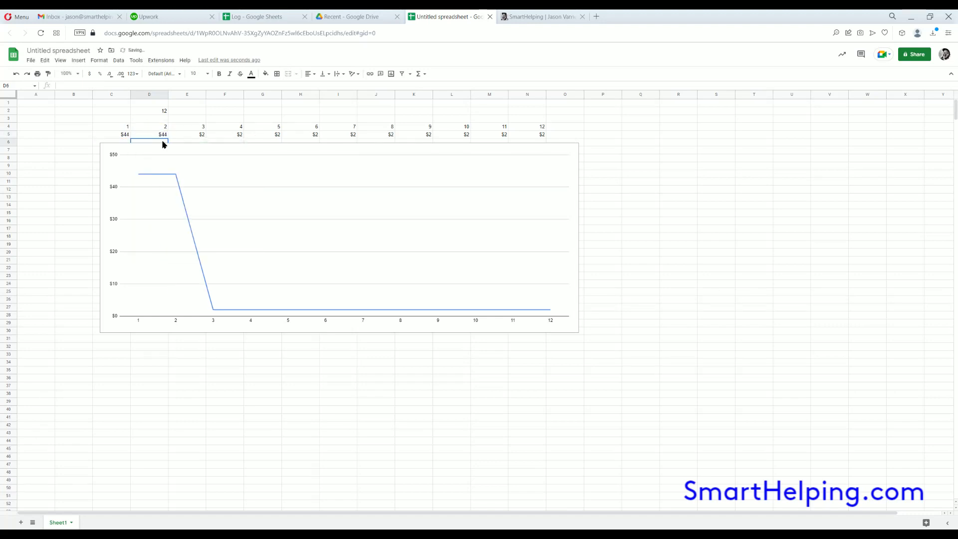
Copy the D5 formula across row 5 through N5 so every period shows $44
left_click(162, 135)
left_click_drag(168, 138, 518, 149)
left_click(713, 175)
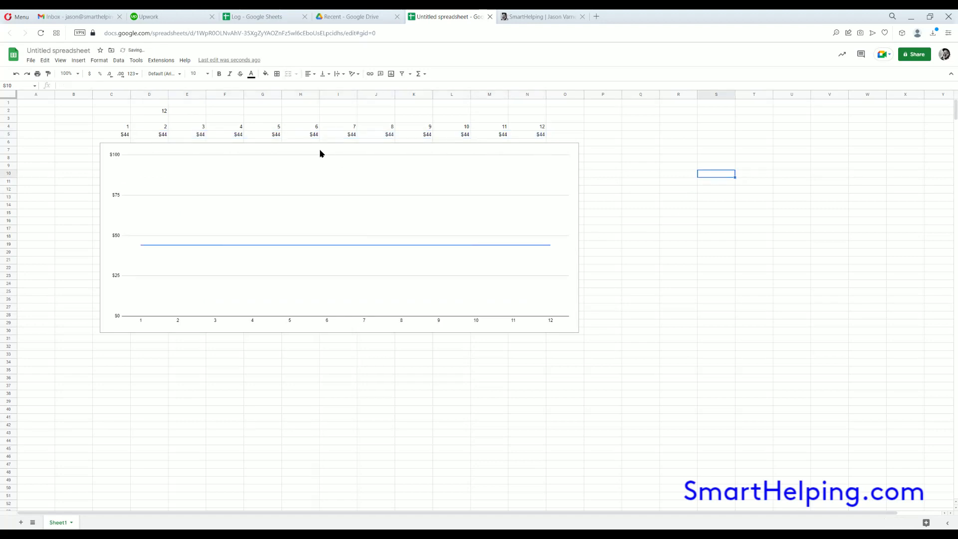
left_click(204, 247)
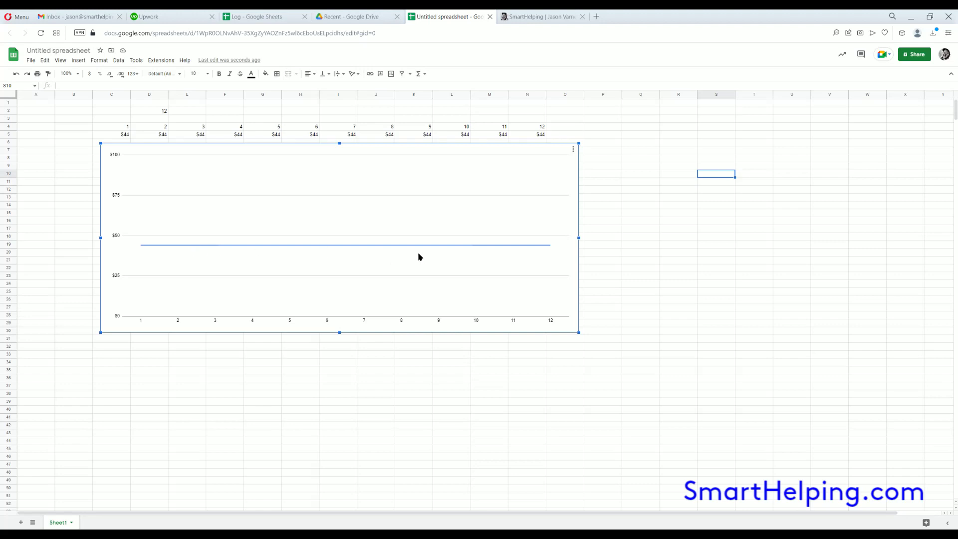
left_click(159, 113)
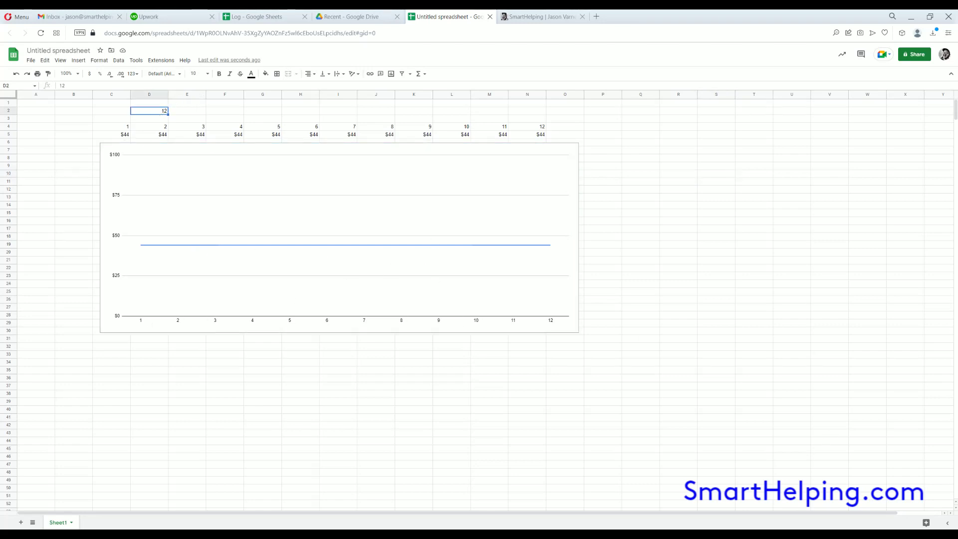
Set the period count to 6 and make the chart taller, down to row 40
type("6")
key("Return")
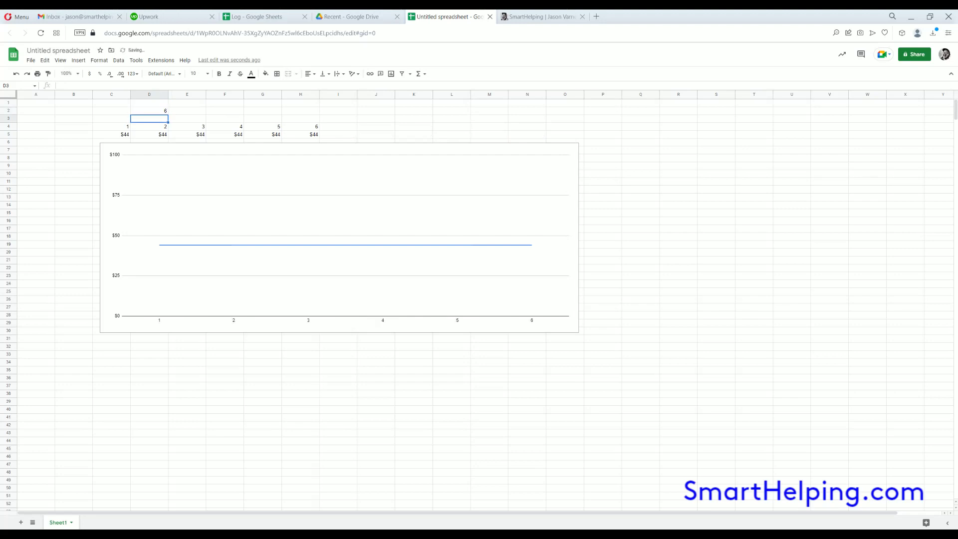
left_click(176, 321)
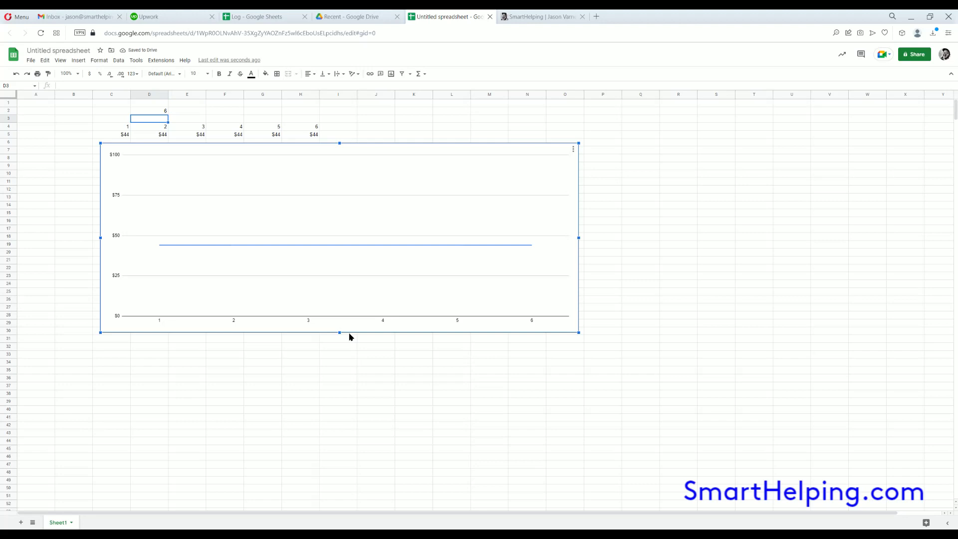
left_click_drag(340, 332, 334, 408)
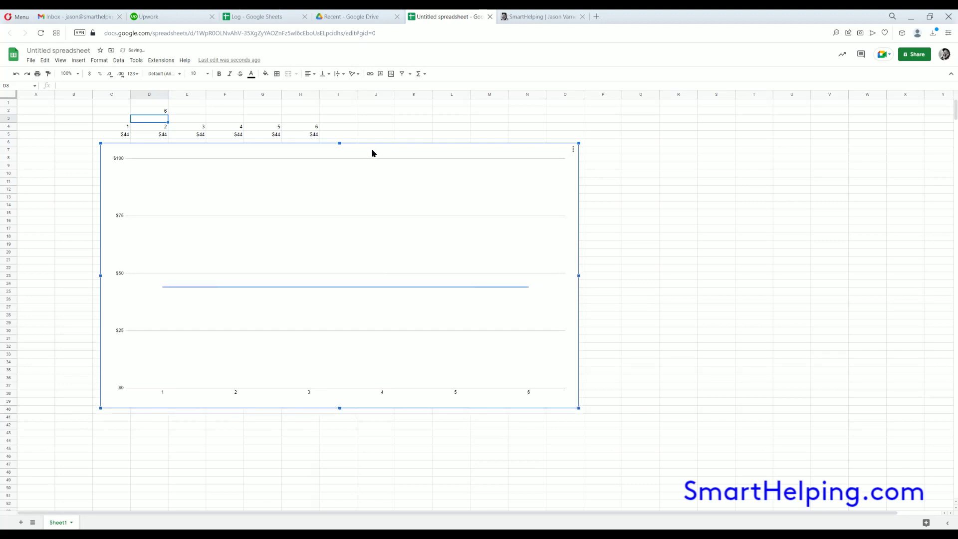
Change the period count to 12 and inspect the period formulas beyond column N
left_click(165, 113)
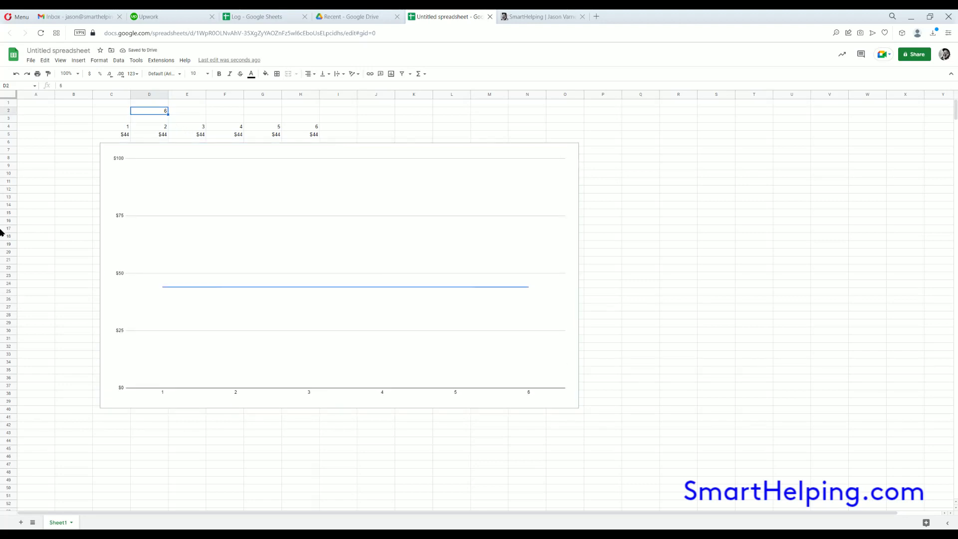
type("12")
key("Return")
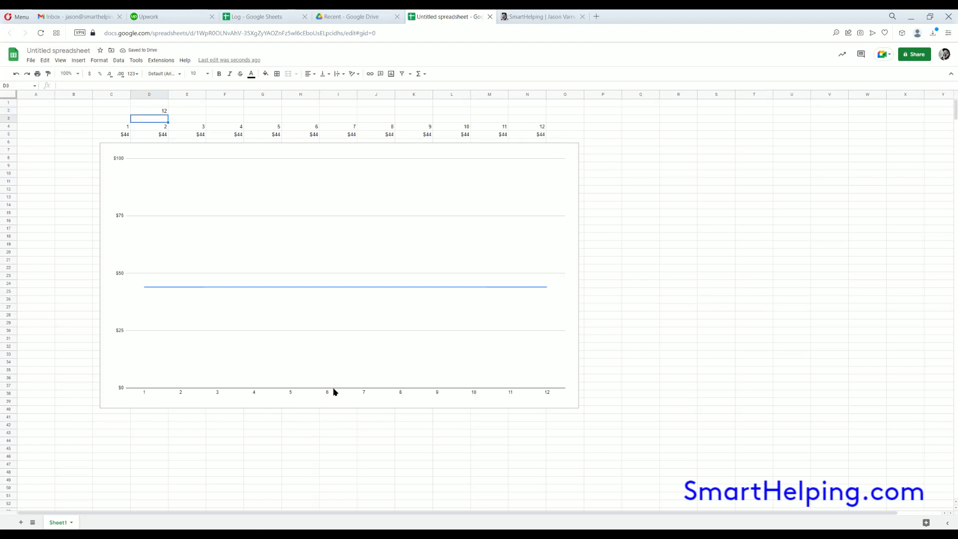
left_click(543, 129)
left_click(567, 128)
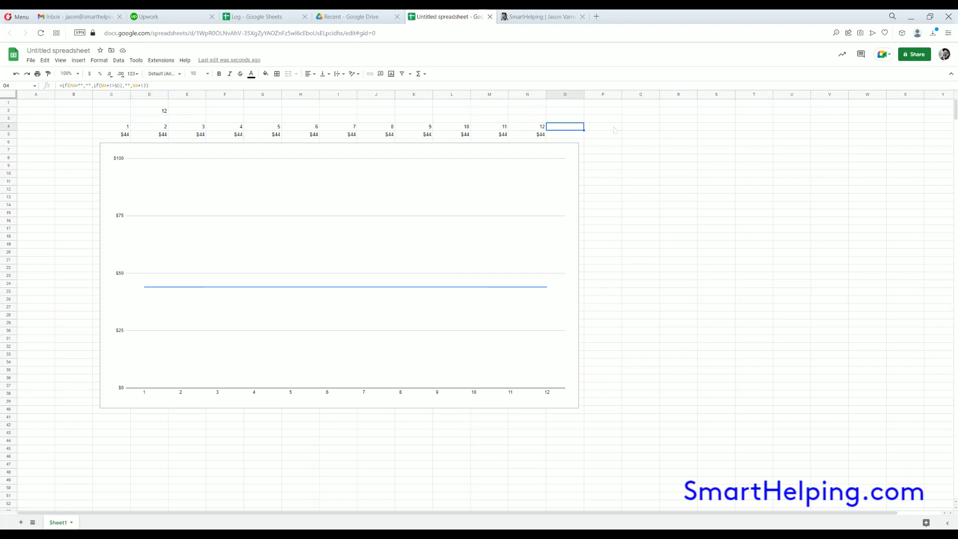
left_click(614, 128)
Set the period count in D2 to 15
left_click(159, 111)
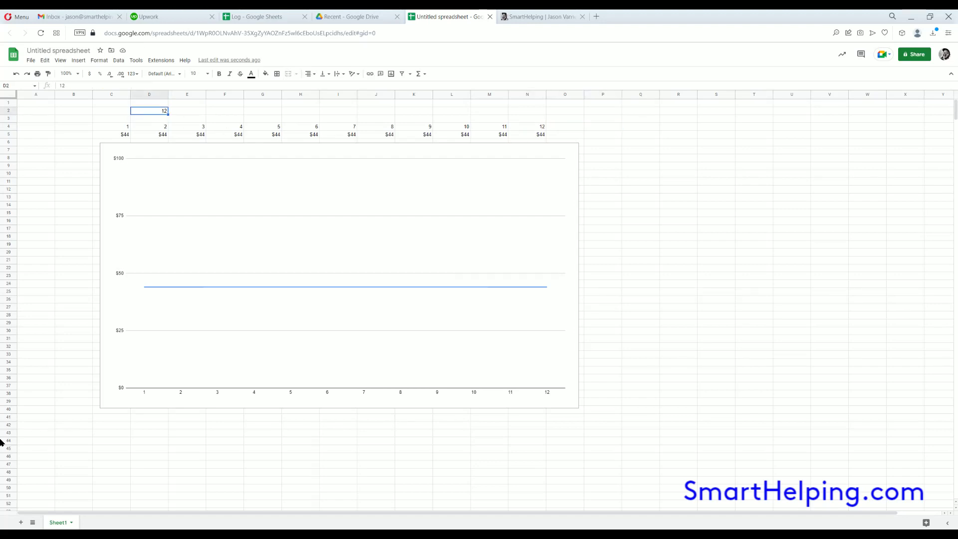
type("15")
key("Return")
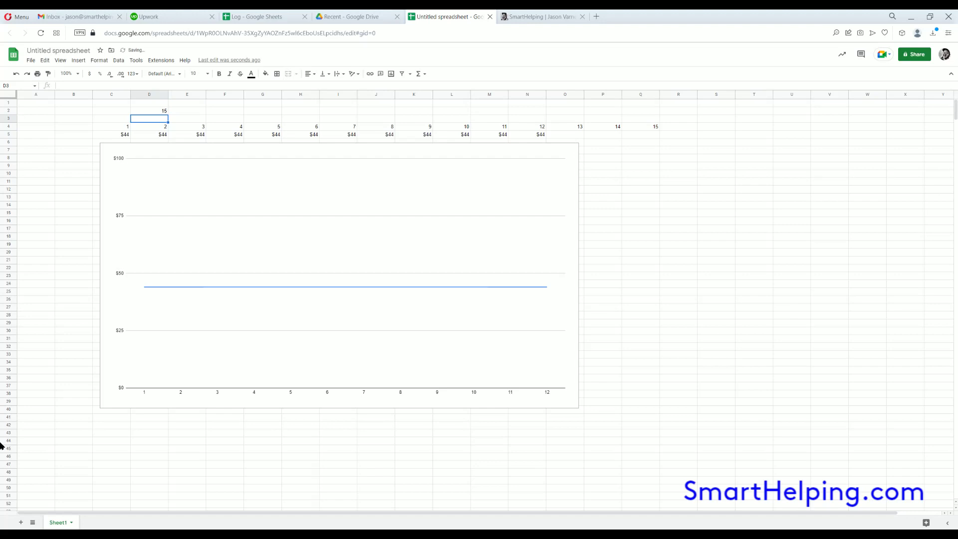
In the Chart editor, widen the chart's data range to C4:Z5
left_click(573, 149)
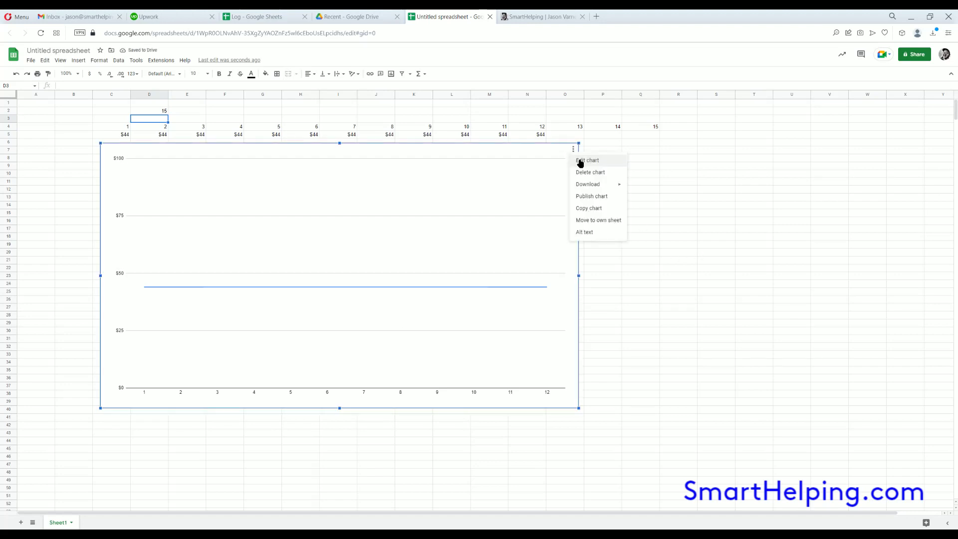
left_click(582, 162)
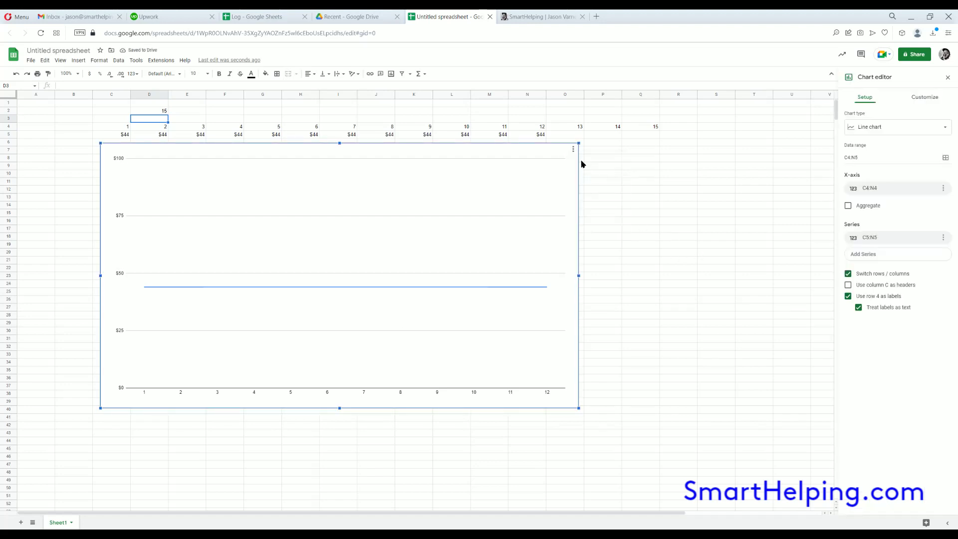
left_click(946, 158)
left_click(433, 275)
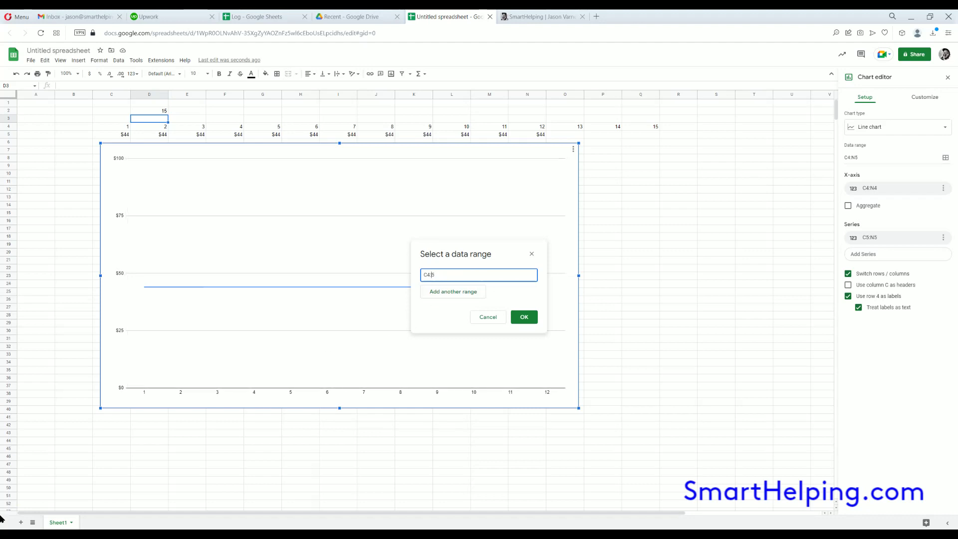
left_click(531, 319)
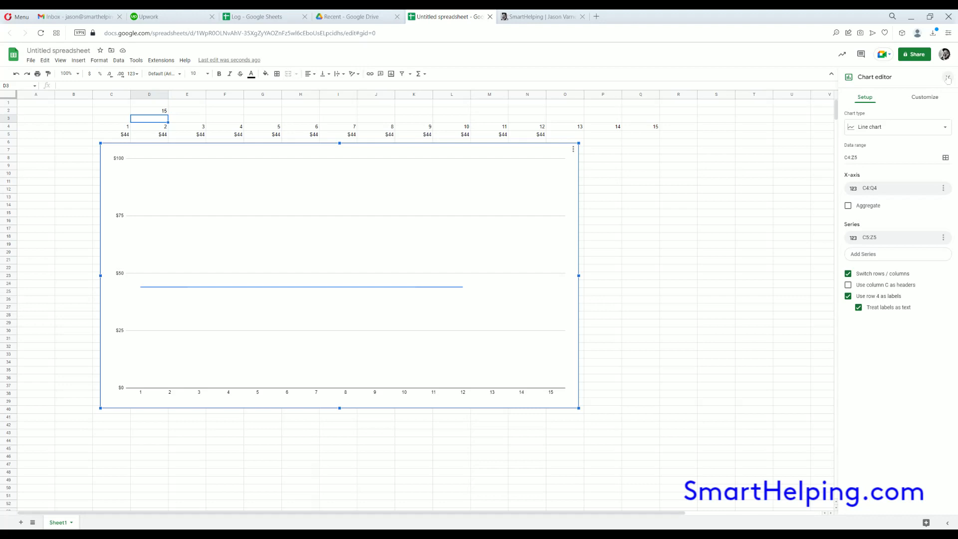
left_click(768, 324)
Extend the row 5 formula from N5 across to Q5
left_click(539, 135)
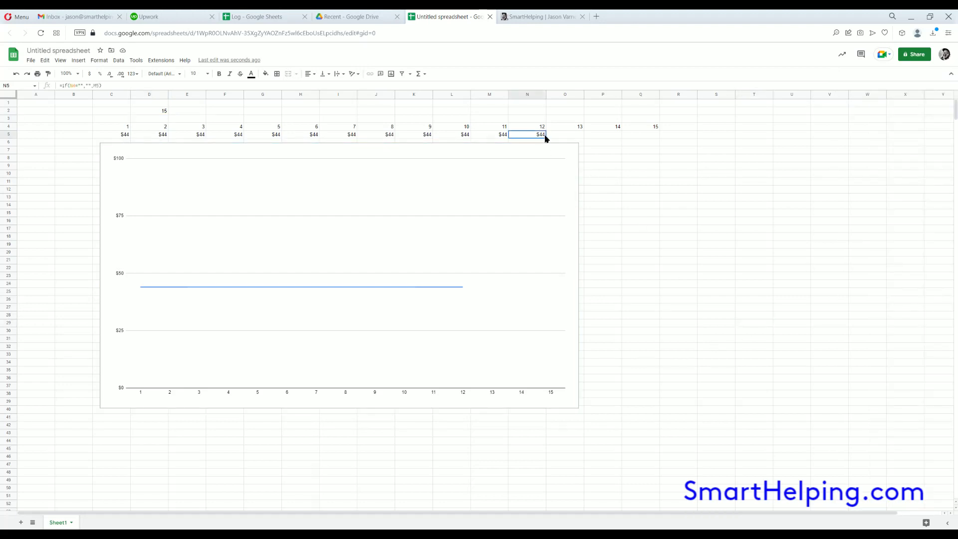
left_click_drag(546, 138, 638, 141)
left_click(678, 236)
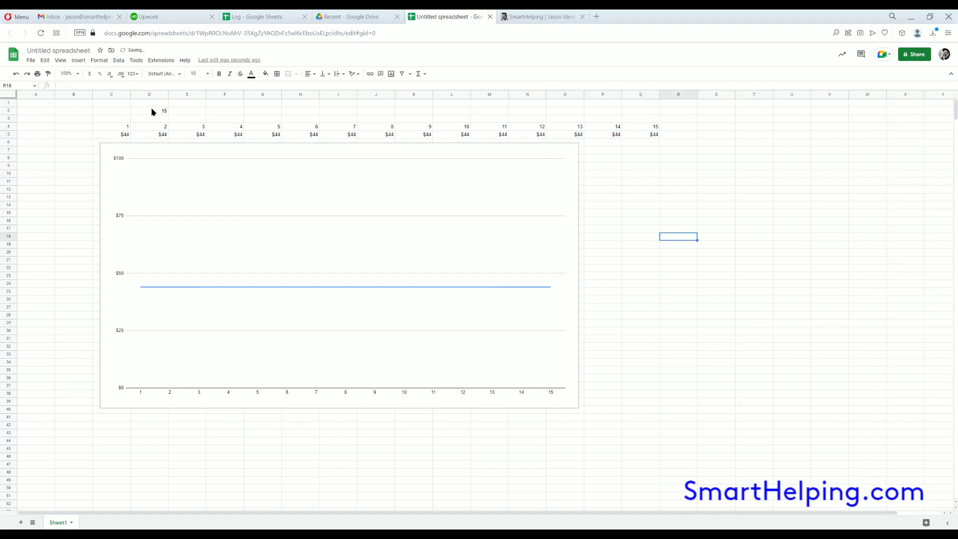
Try period counts of 5 and then 12 in cell D2
left_click(154, 112)
type("5")
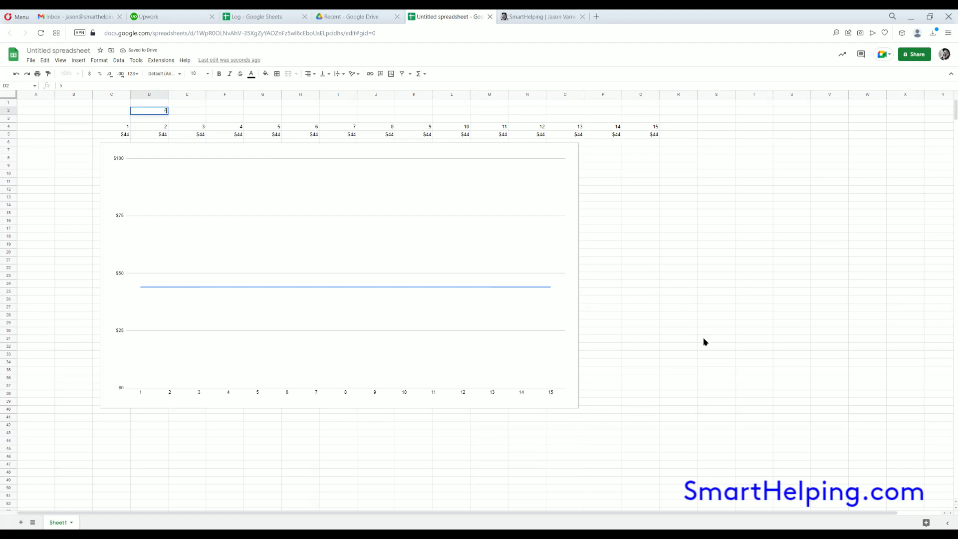
left_click(704, 340)
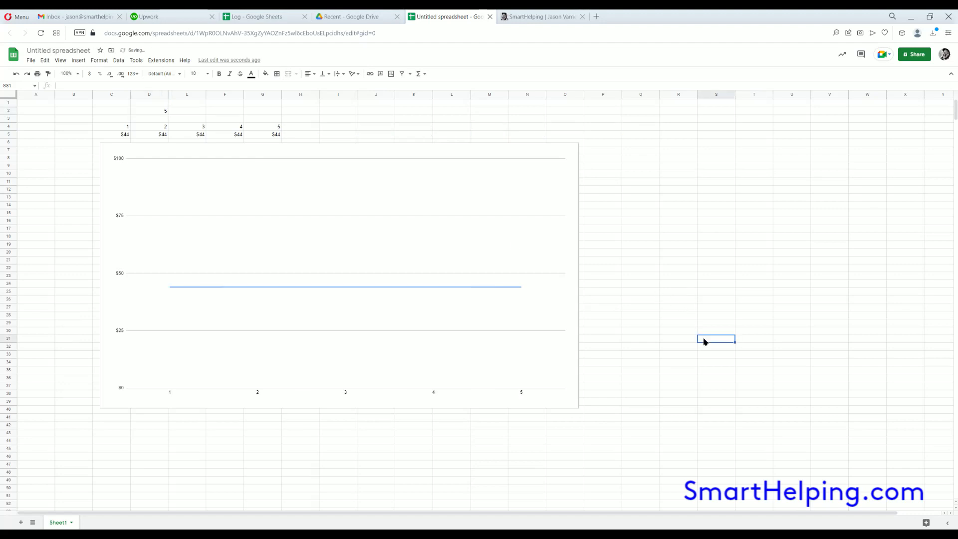
left_click(159, 112)
type("12")
left_click(788, 370)
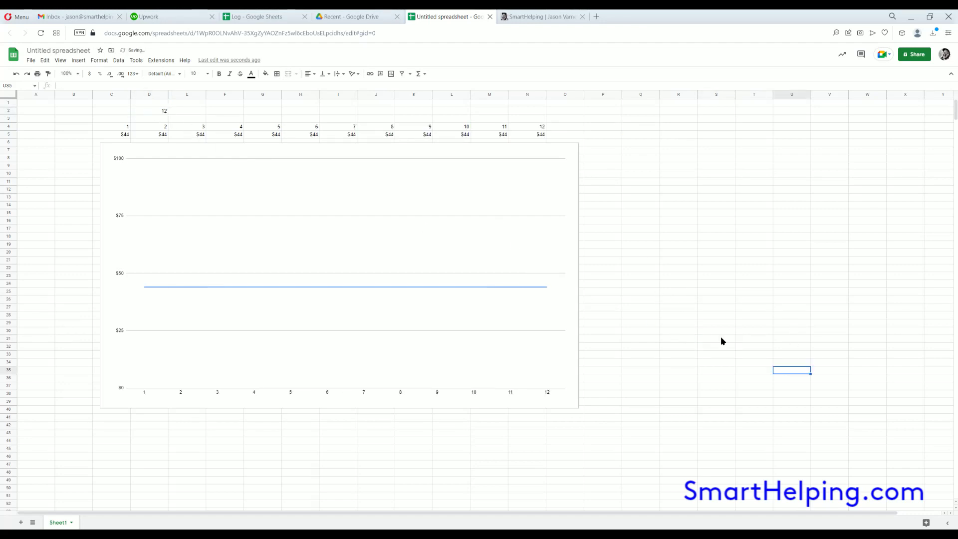
Set the period count to 19 and select Q4:Q5 to check period 15
left_click(156, 115)
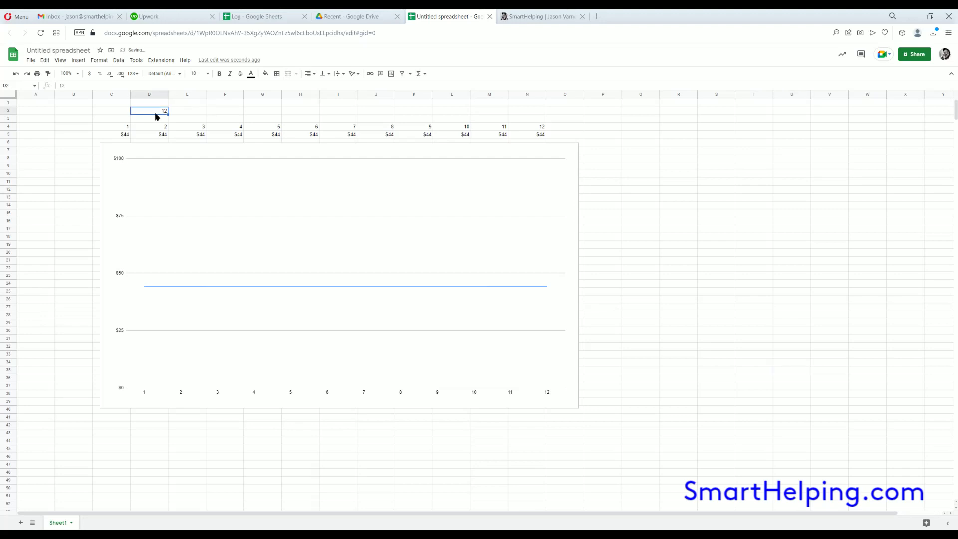
type("19")
key("Return")
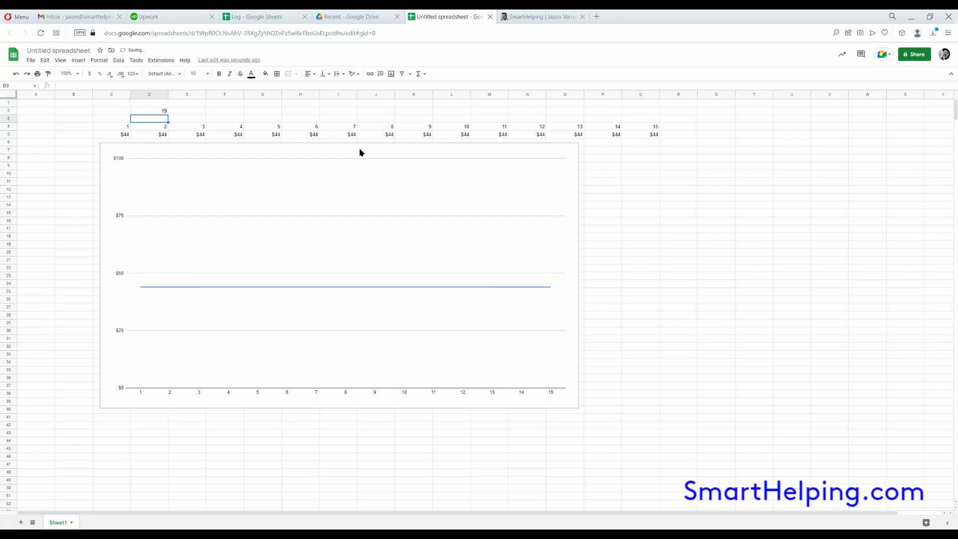
left_click_drag(647, 127, 652, 135)
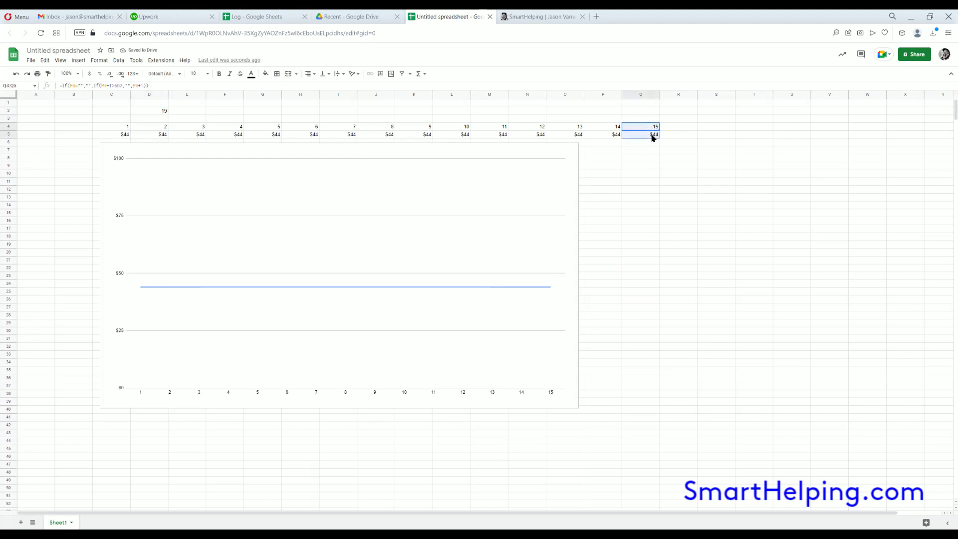
Select the first six period numbers in row 4, then clear the selection
left_click(679, 275)
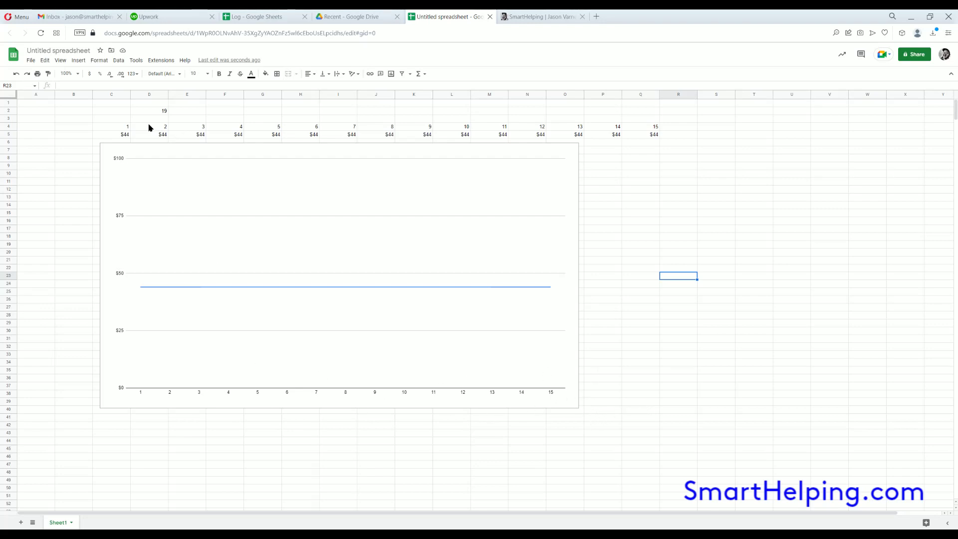
left_click_drag(123, 131, 306, 128)
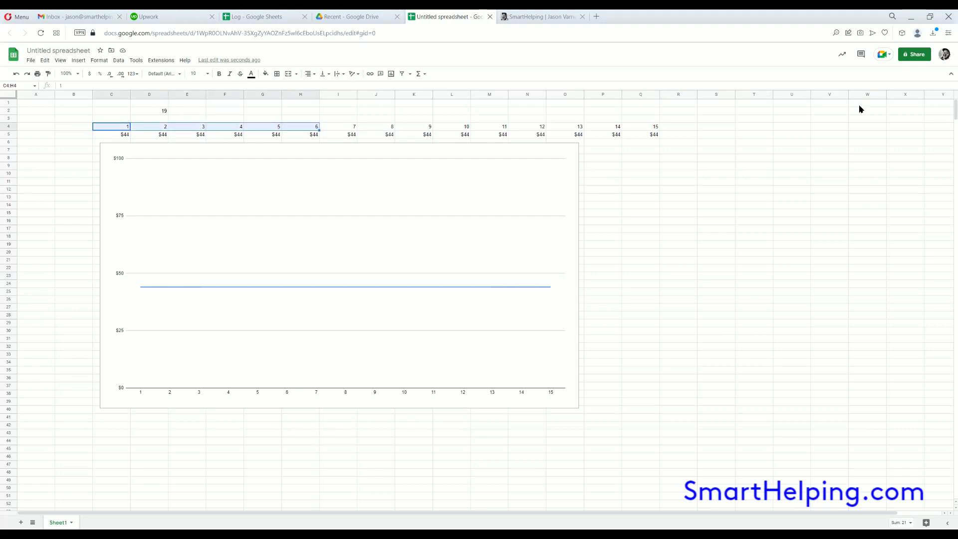
left_click(789, 239)
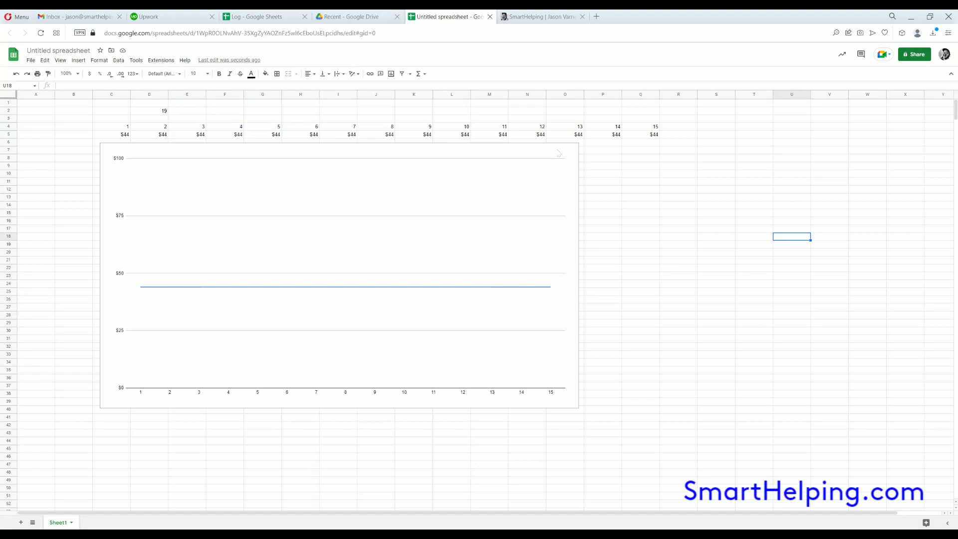
Stretch the line chart's right edge out to column P
left_click(263, 146)
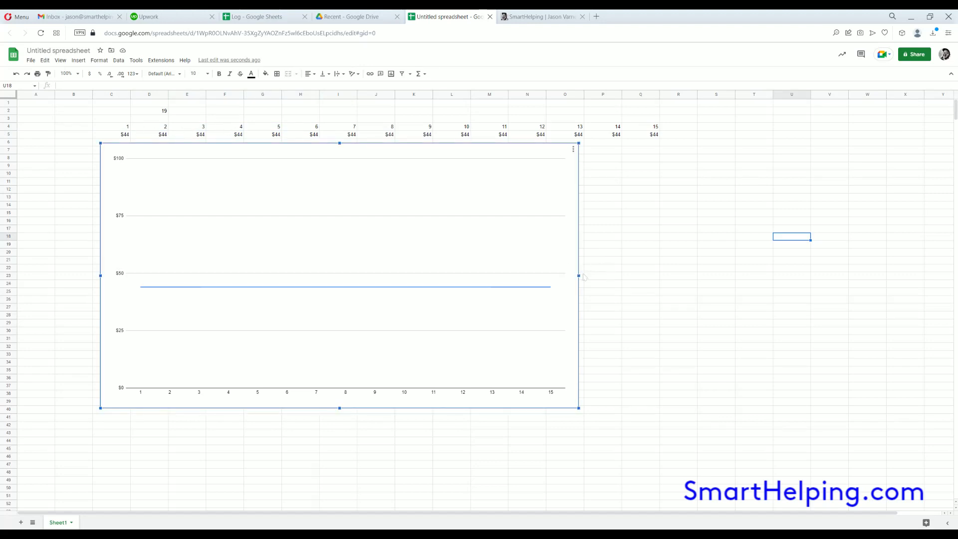
left_click_drag(579, 276, 613, 285)
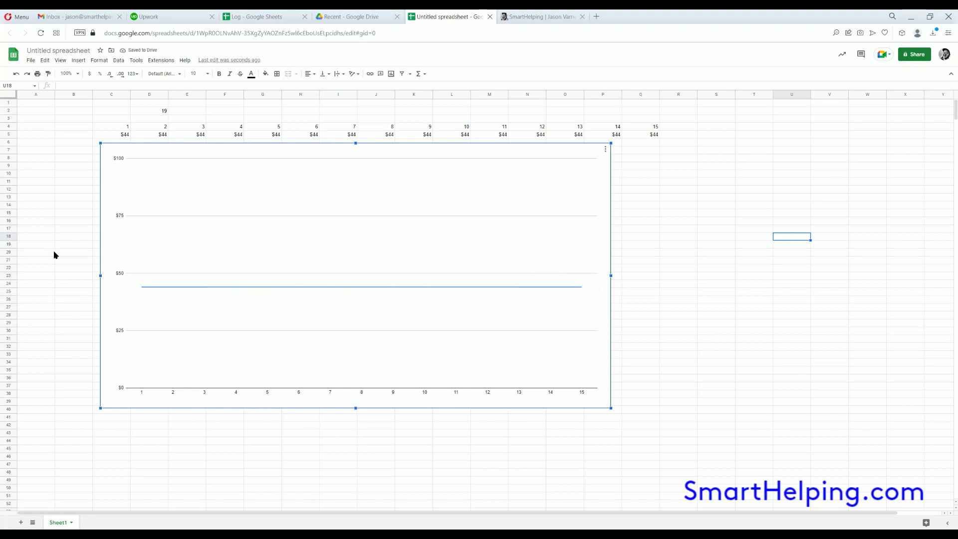
left_click(802, 348)
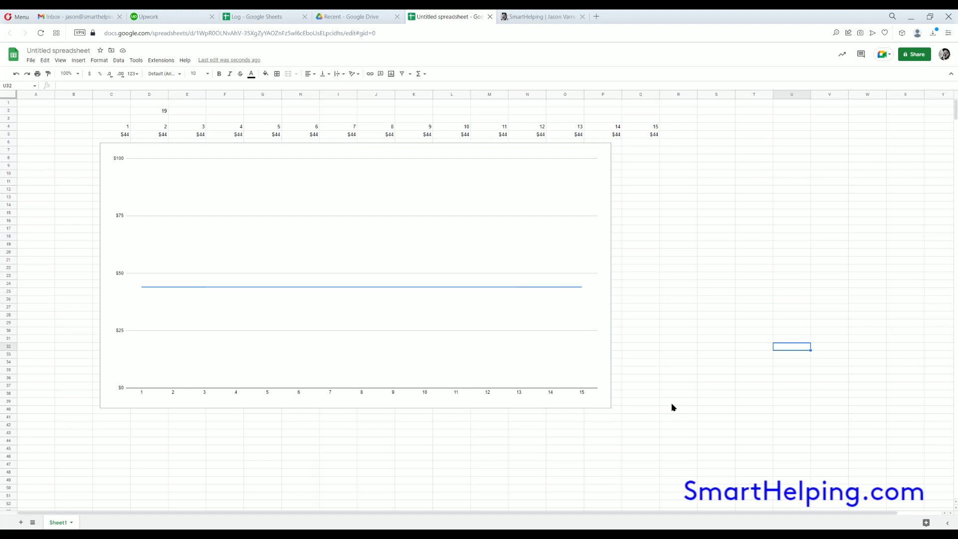
left_click(125, 128)
left_click(144, 127)
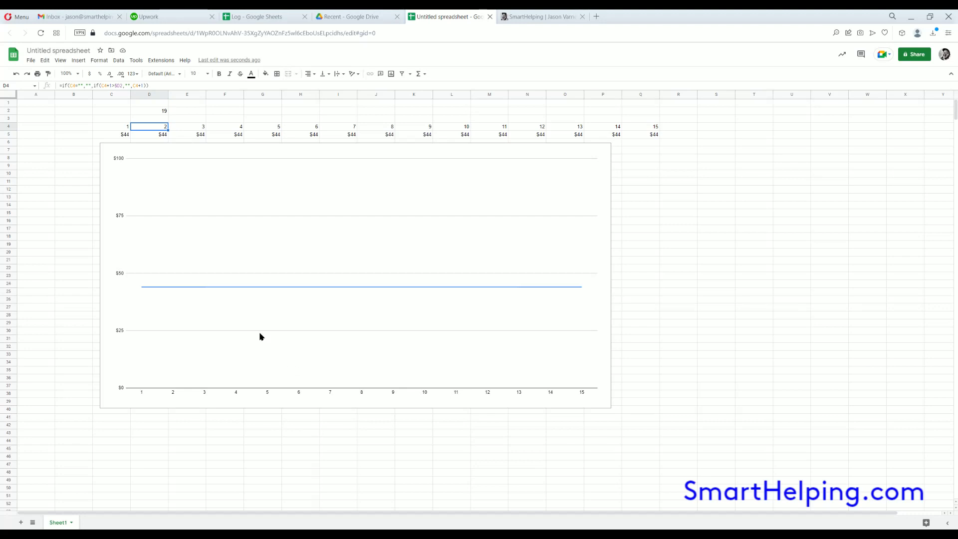
left_click(45, 159)
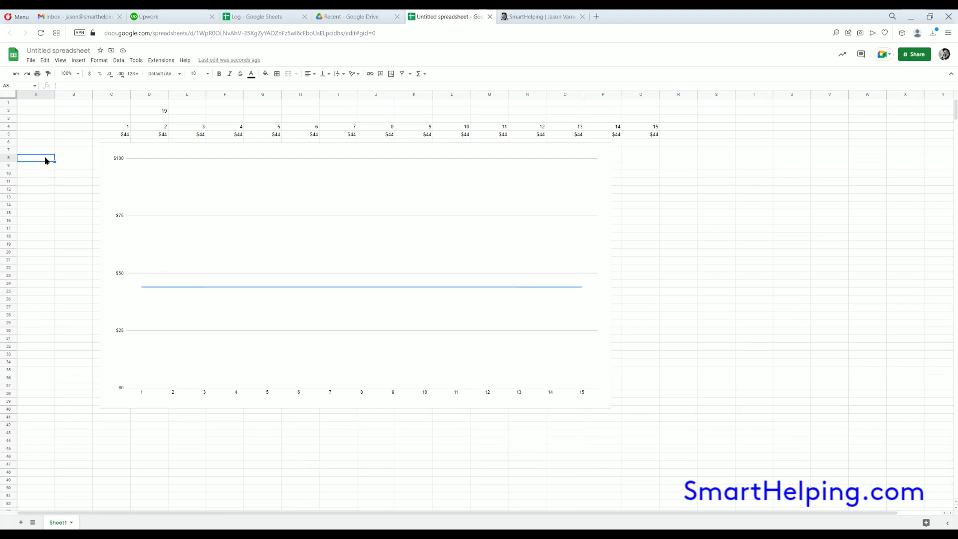
left_click_drag(35, 105, 35, 150)
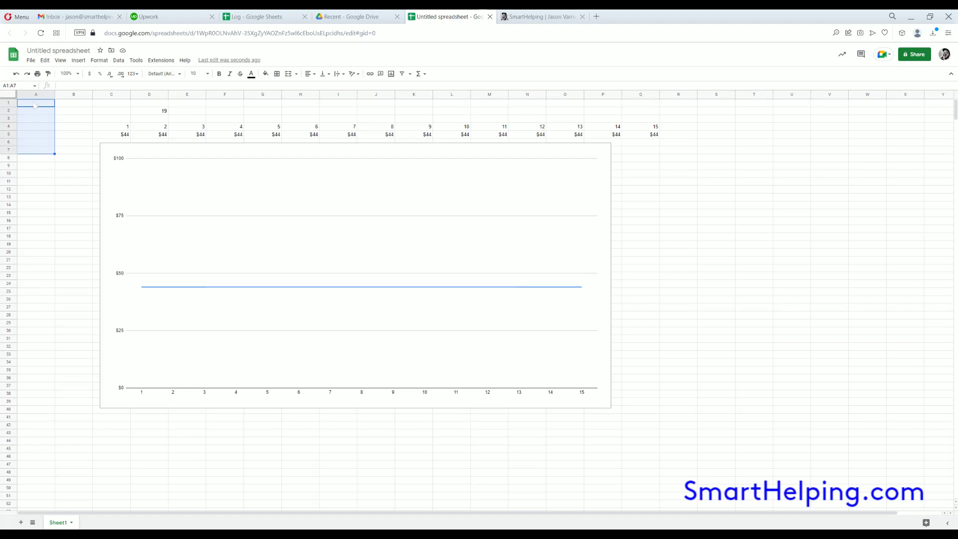
left_click_drag(34, 105, 30, 144)
left_click(46, 205)
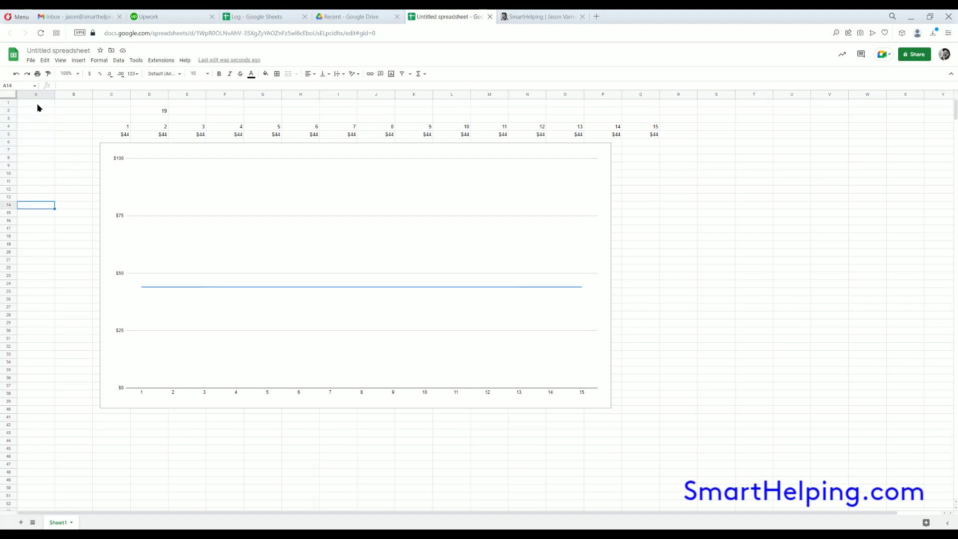
left_click_drag(38, 105, 38, 206)
left_click(37, 103)
left_click(36, 175)
left_click_drag(35, 234, 37, 473)
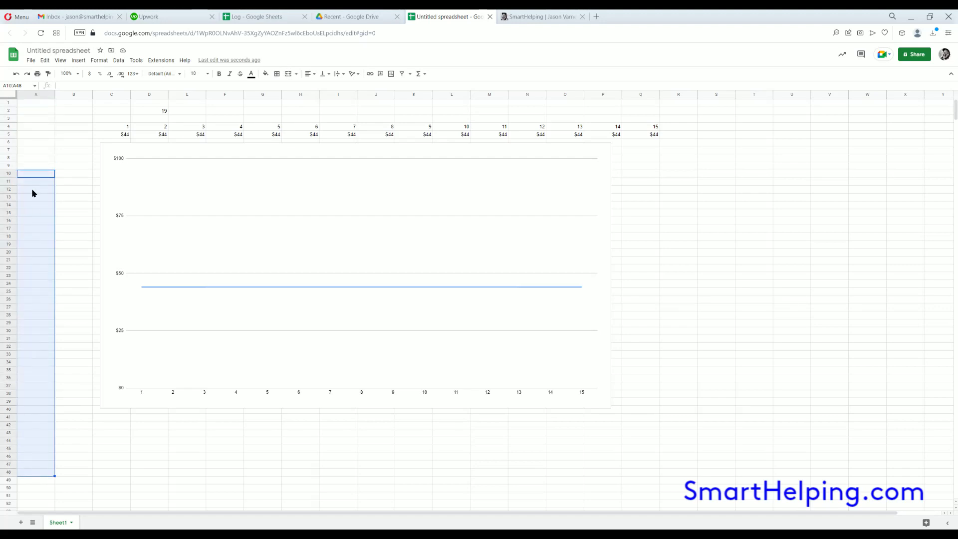
left_click_drag(41, 106, 38, 415)
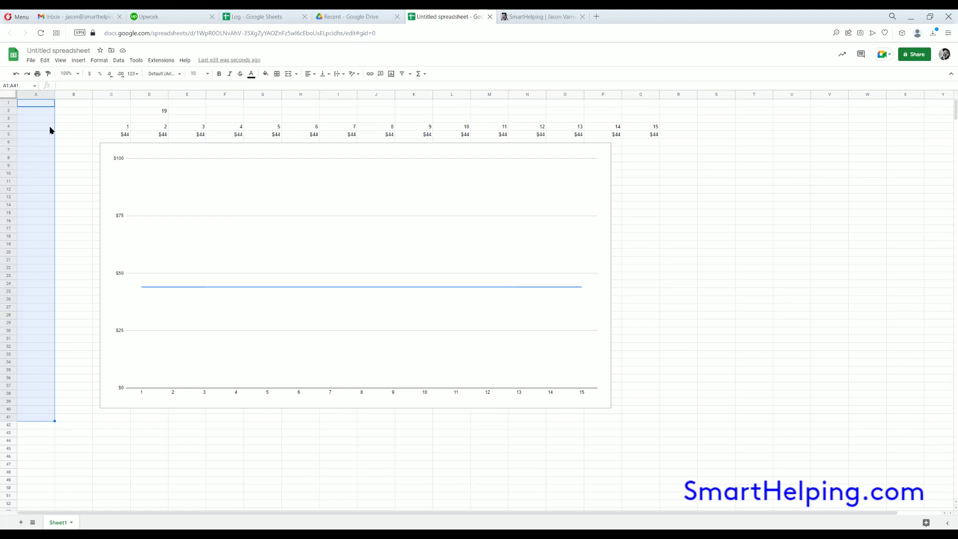
left_click(41, 104)
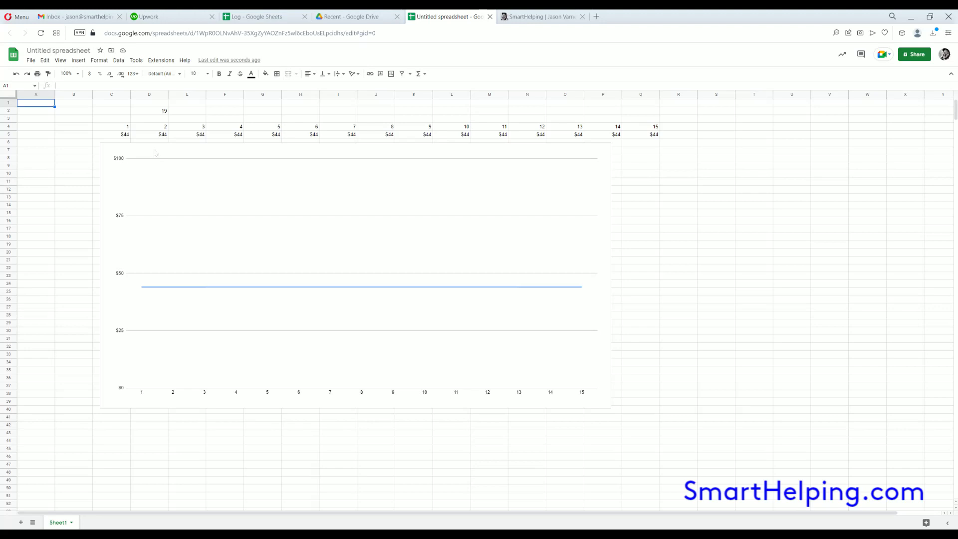
Nudge the line chart slightly left and up so it aligns with column C
left_click(172, 155)
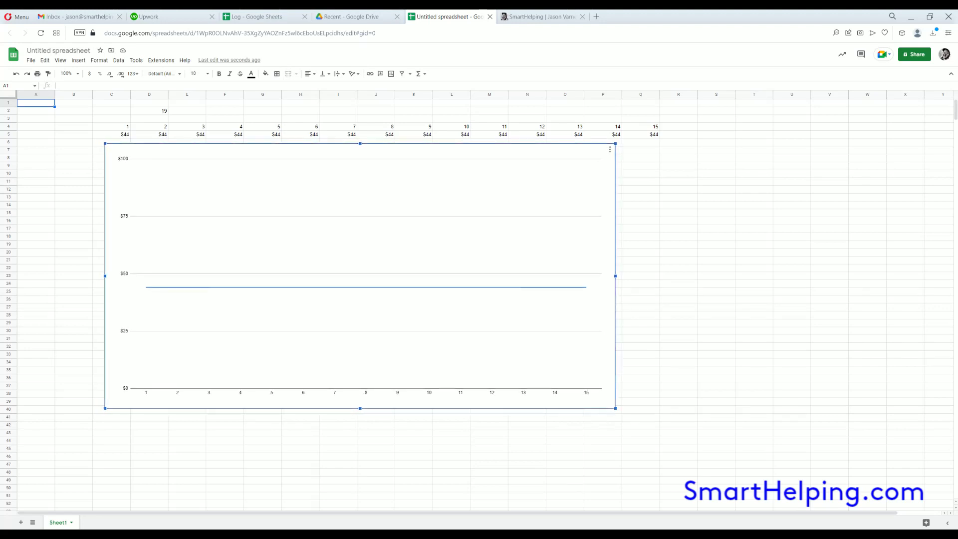
left_click_drag(156, 149, 152, 152)
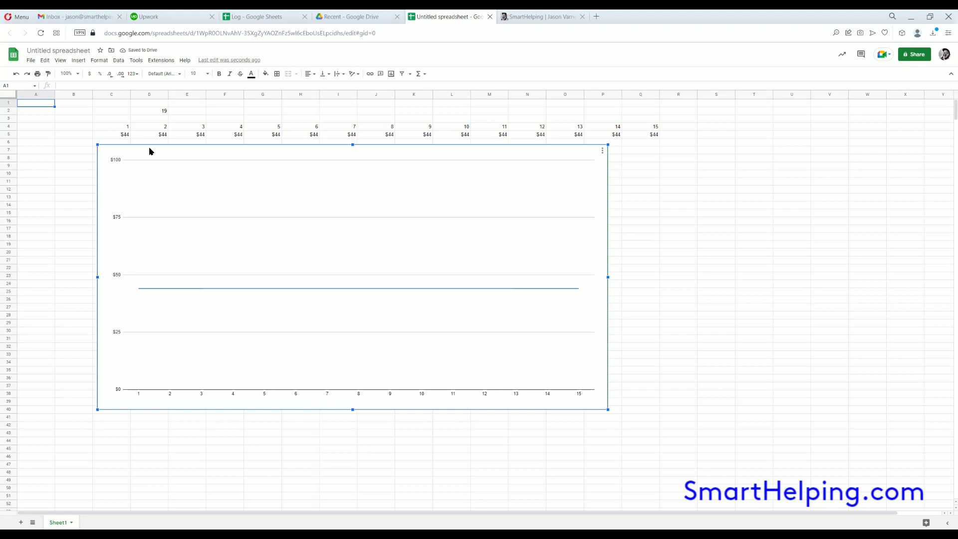
left_click(120, 119)
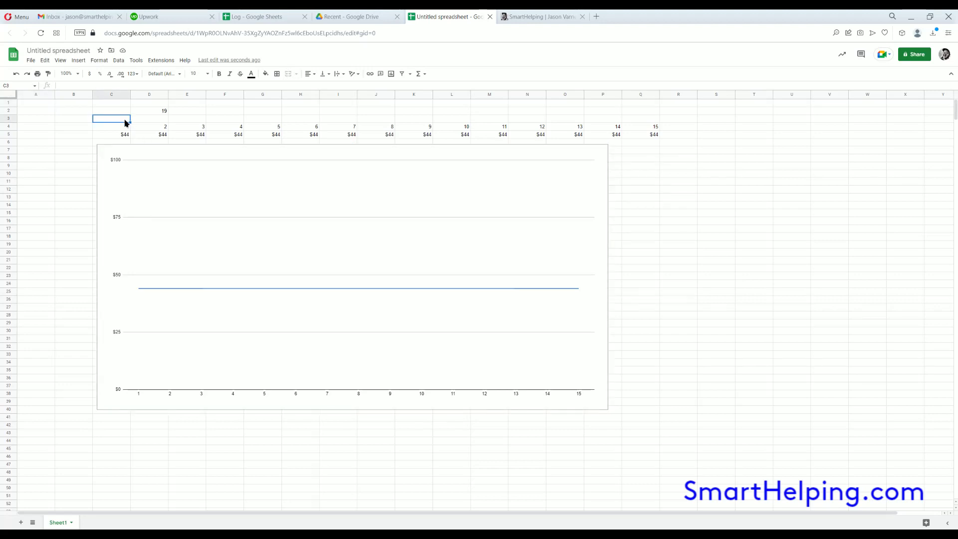
Drag-select ranges across the sheet, covering the data rows and chart area
left_click(41, 263)
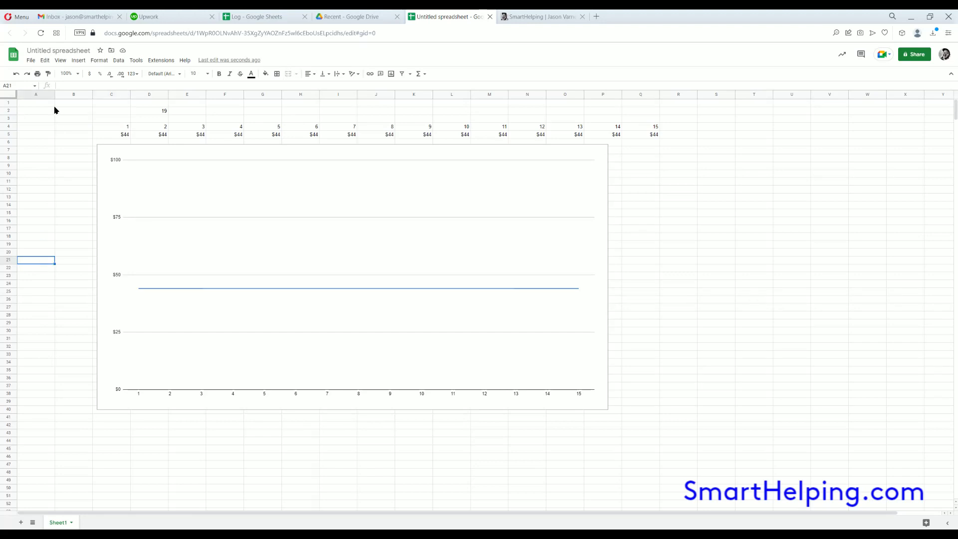
left_click_drag(36, 104, 28, 274)
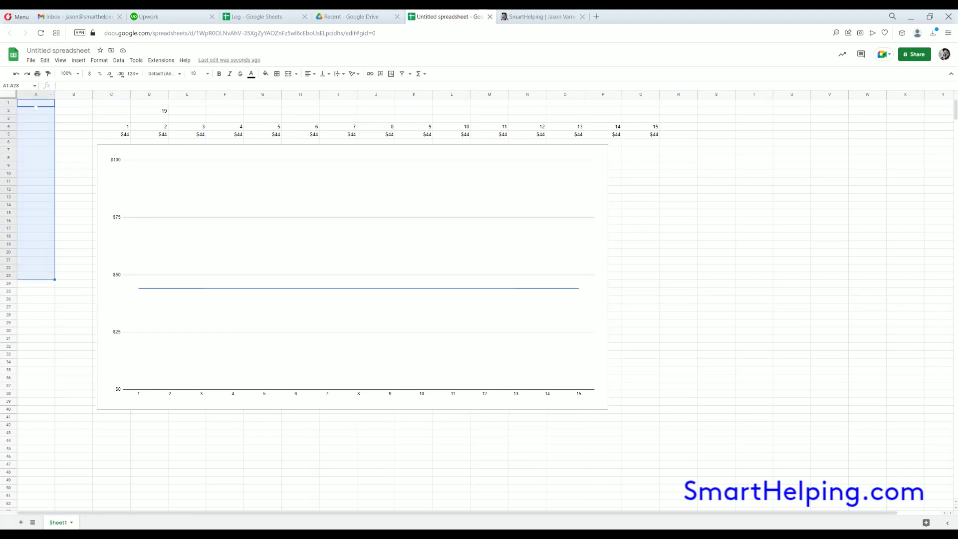
left_click_drag(36, 106, 744, 107)
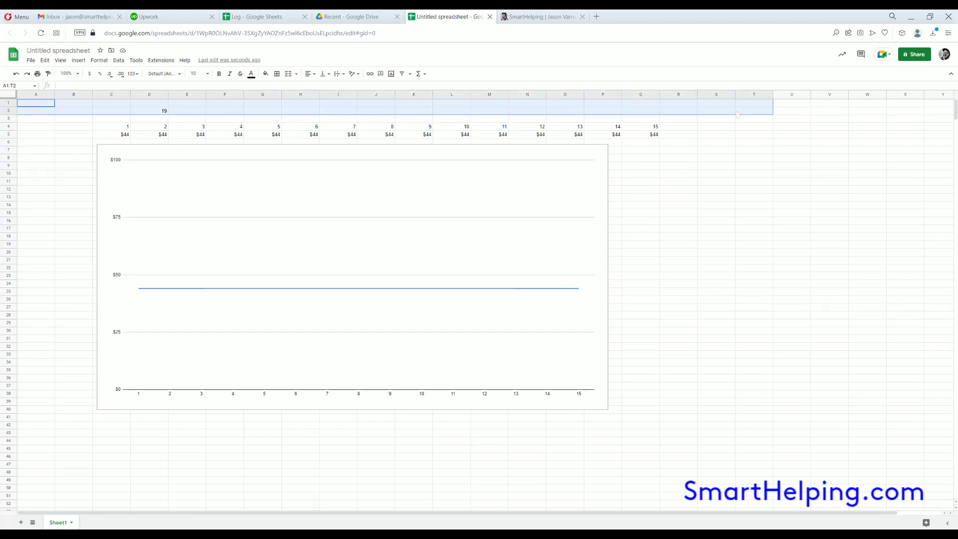
left_click(749, 200)
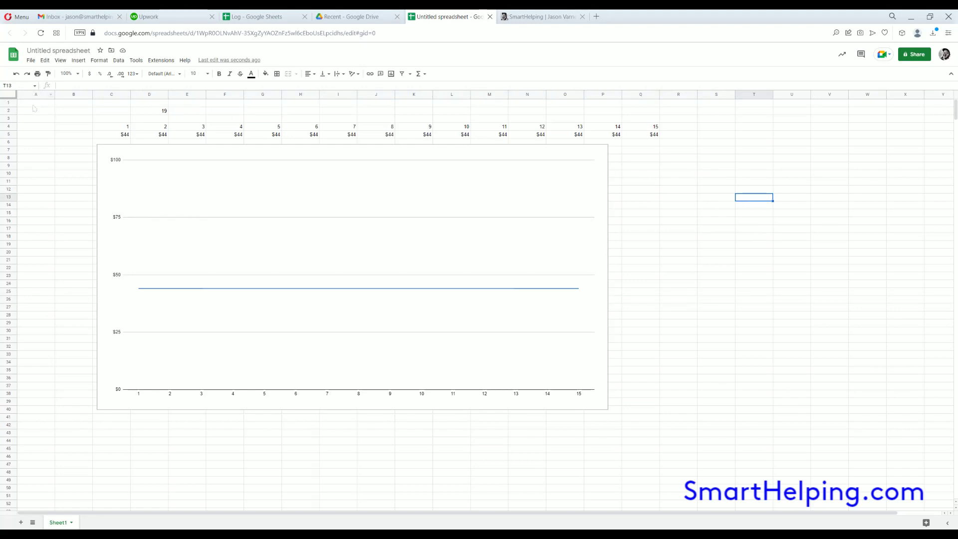
left_click_drag(34, 107, 778, 394)
Highlight the spreadsheet's URL in the address bar and dismiss the suggestions
left_click(716, 362)
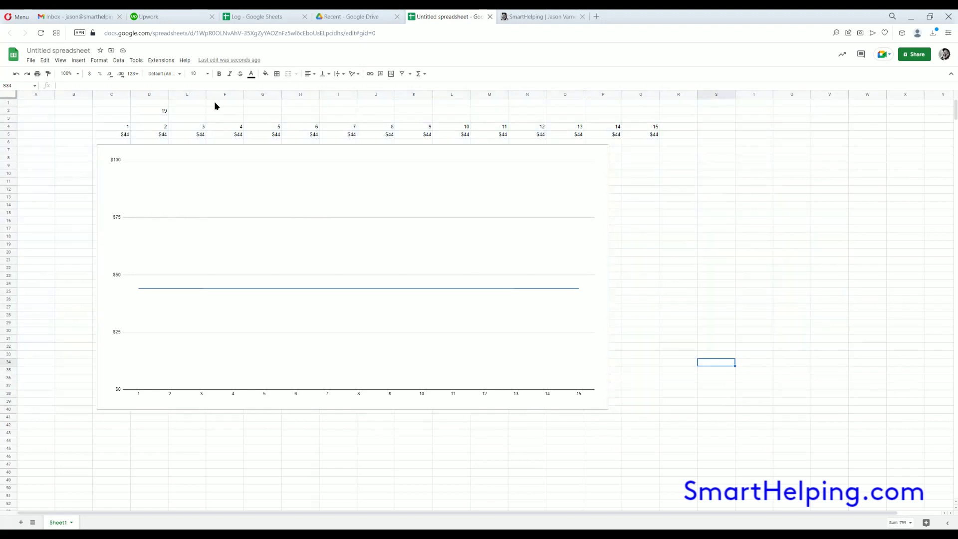
left_click(169, 34)
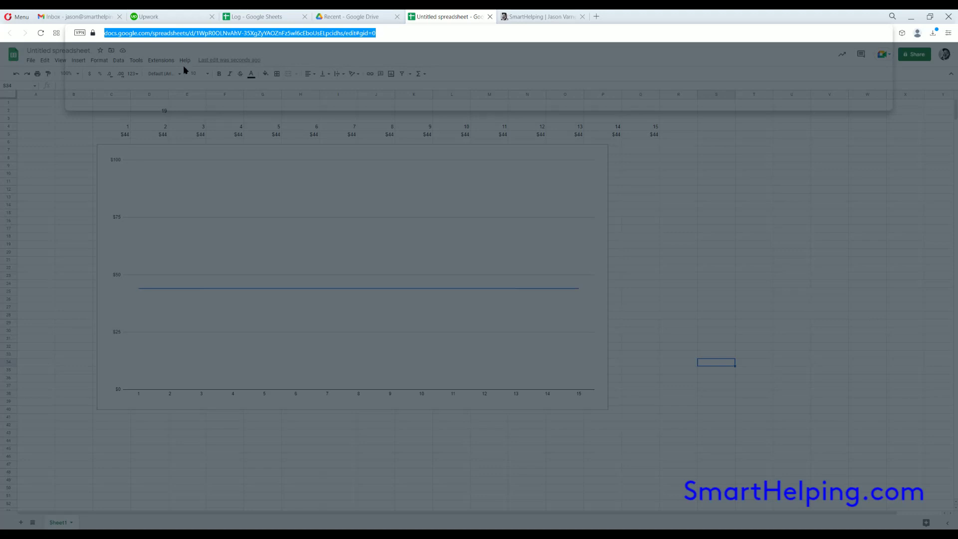
key("Escape")
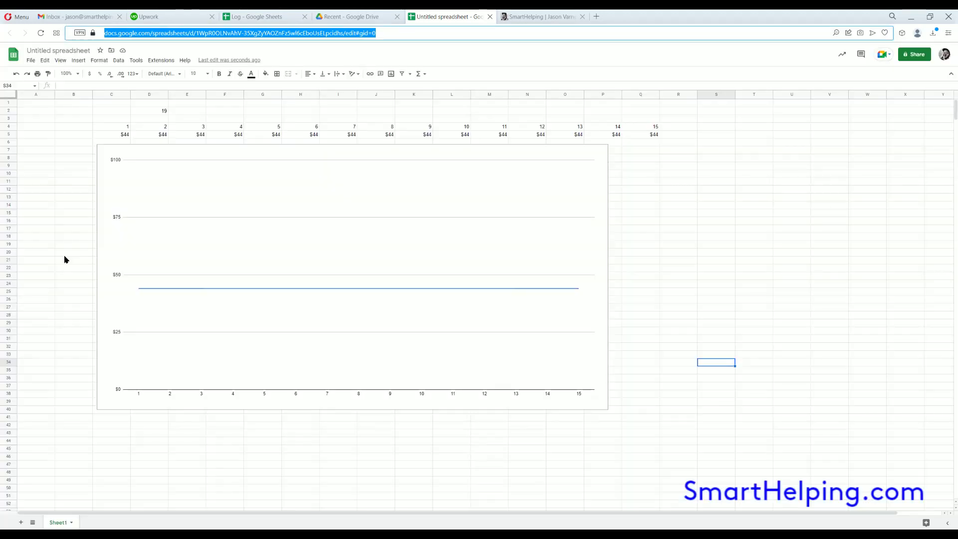